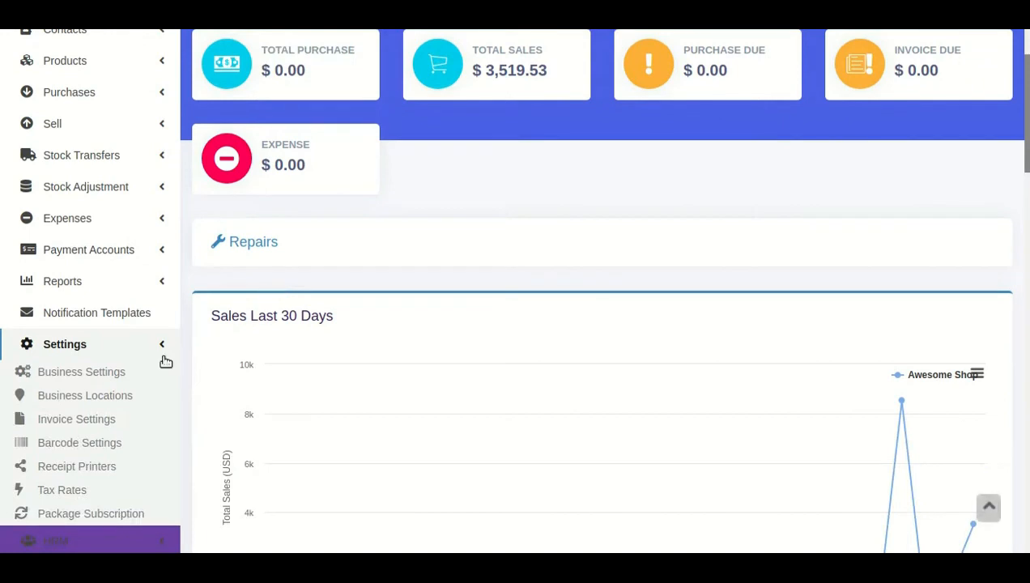
Step: Open the reward point settings in the business settings and enable reward points
left_click(81, 374)
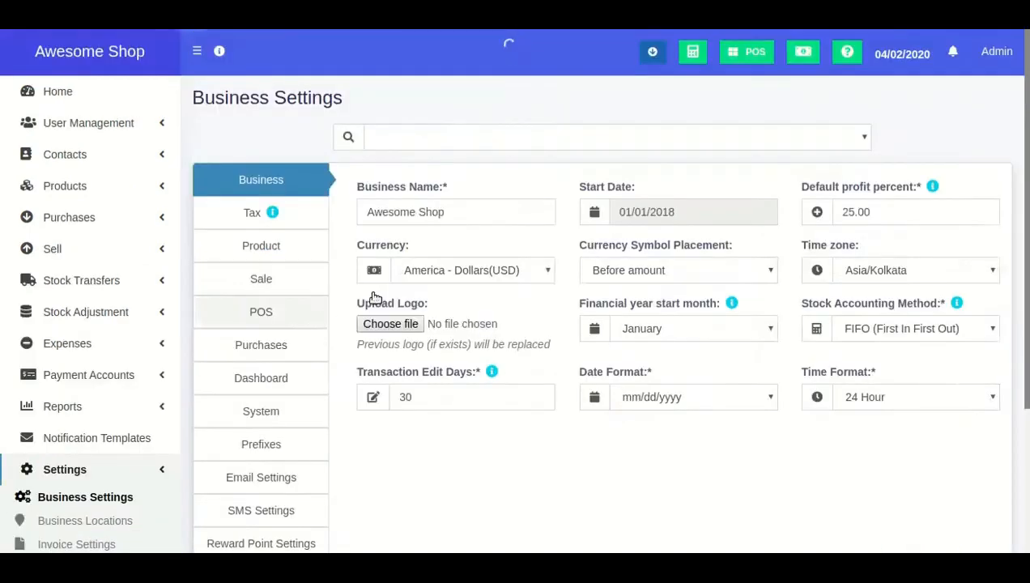
scroll(374, 297, "down", 1)
scroll(374, 297, "down", 3)
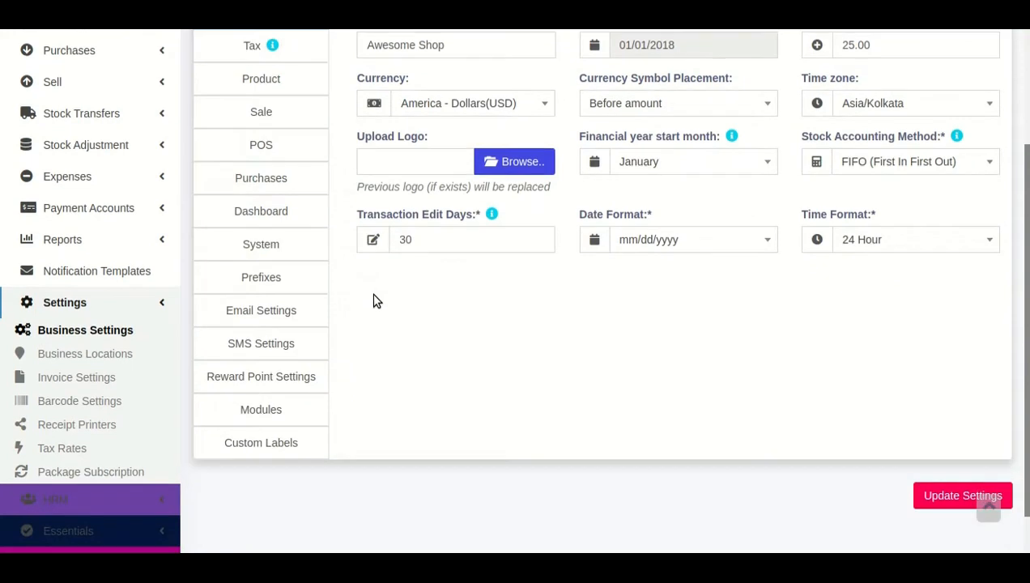
left_click(293, 376)
scroll(418, 302, "up", 4)
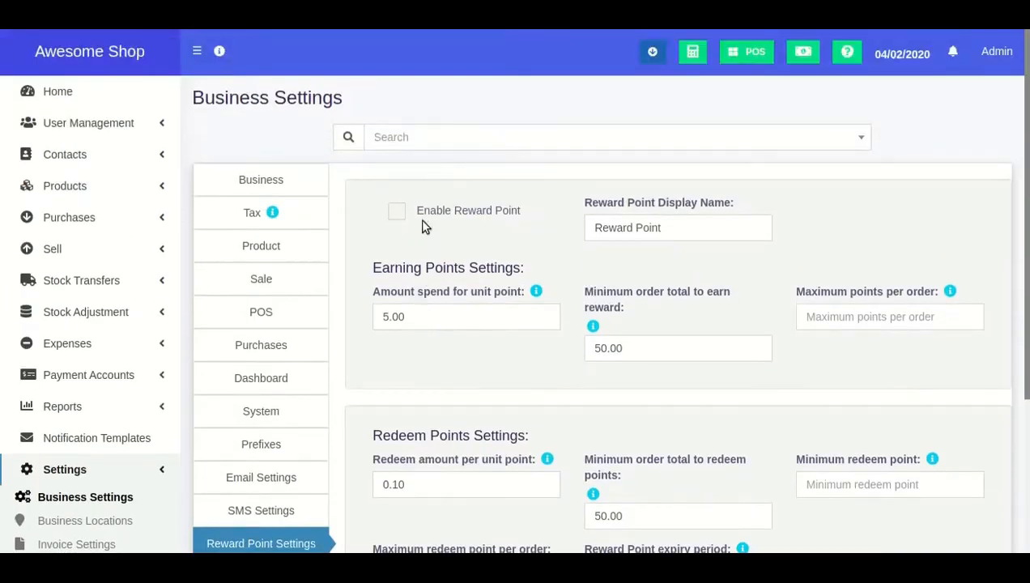
left_click(415, 212)
Step: Examine the earning points and redeem points sections of the reward point settings
scroll(360, 260, "down", 3)
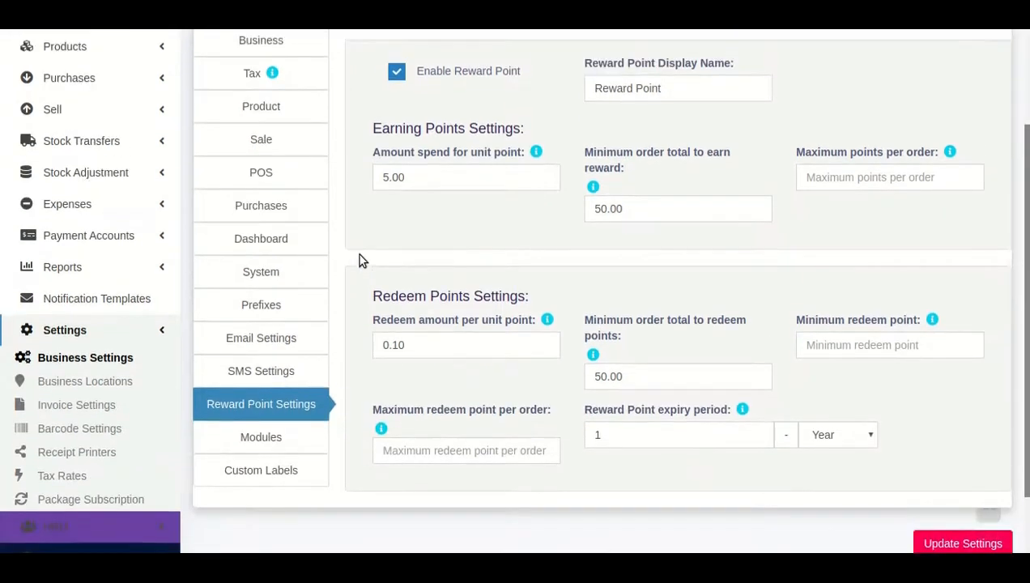
left_click_drag(374, 142, 530, 144)
left_click_drag(373, 310, 548, 310)
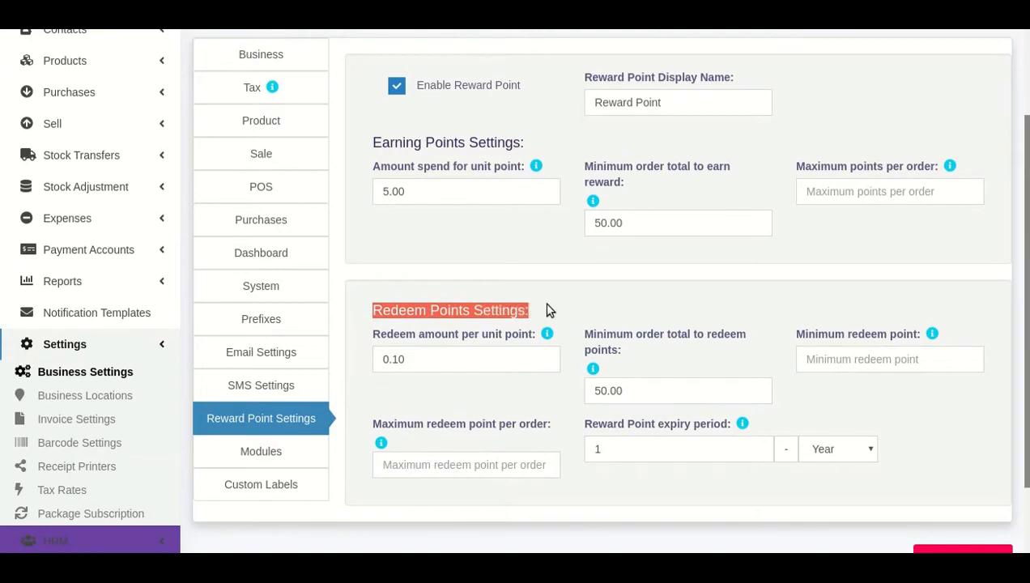
left_click_drag(374, 145, 533, 152)
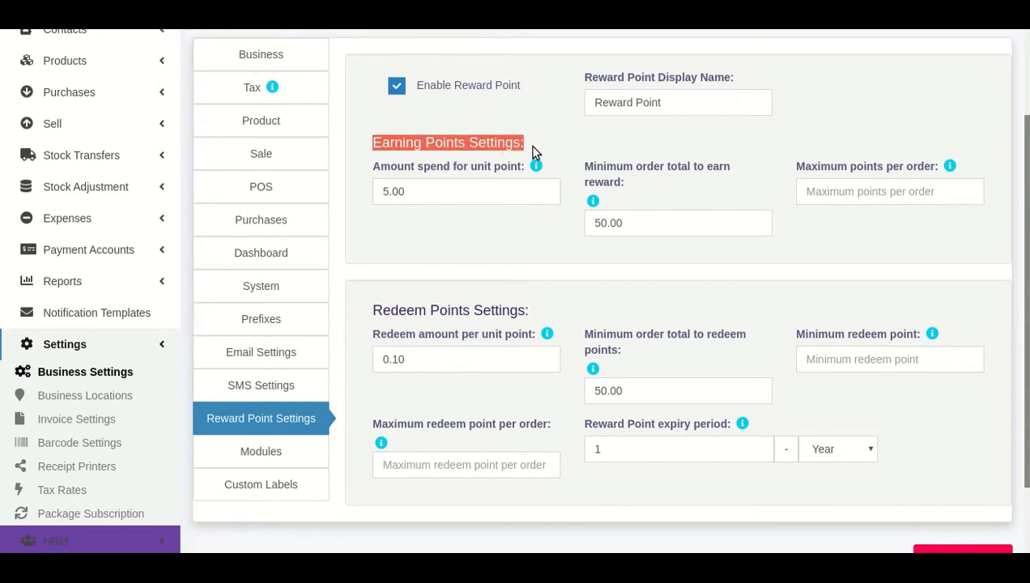
left_click_drag(373, 310, 518, 312)
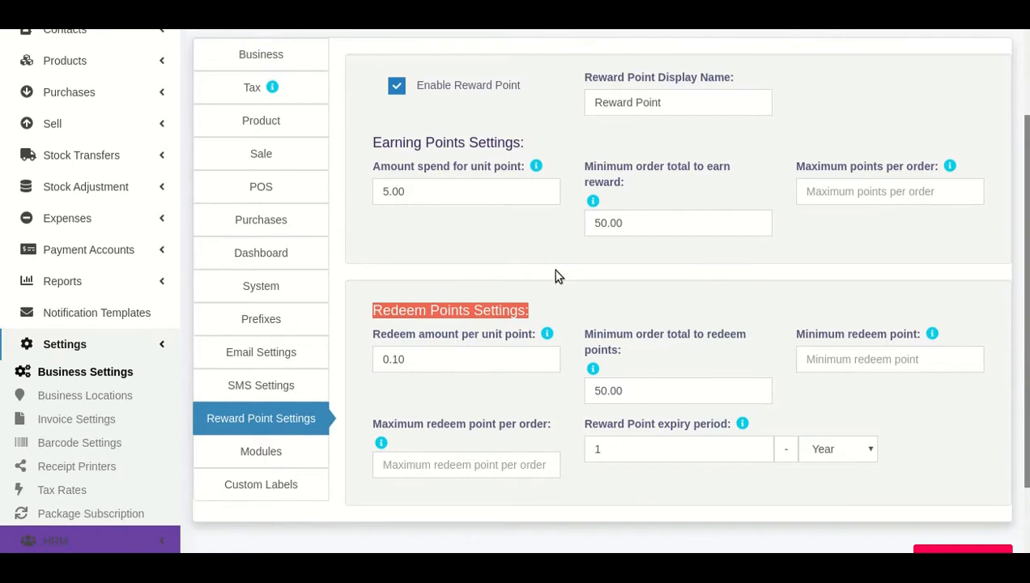
double_click(434, 190)
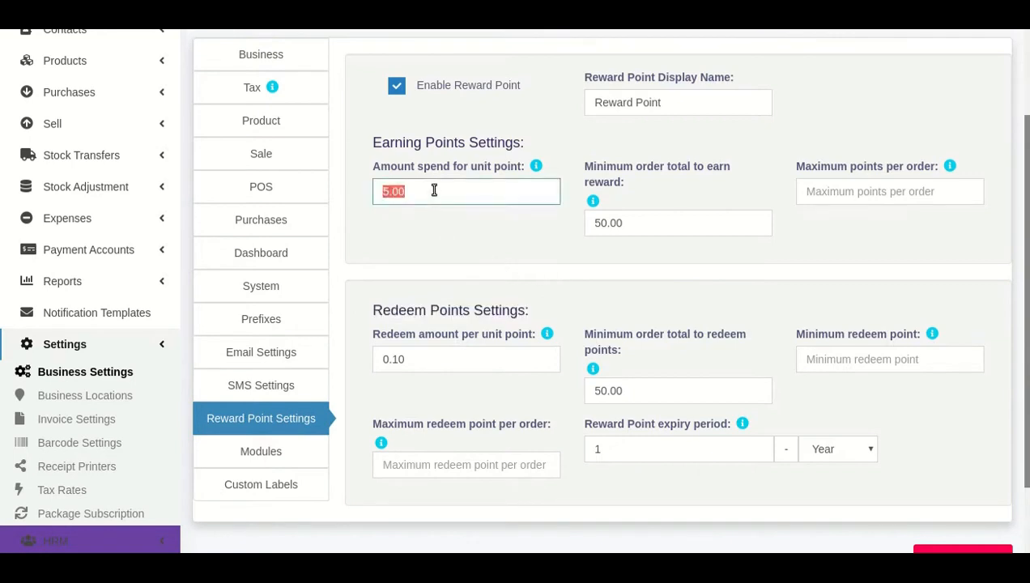
left_click(423, 241)
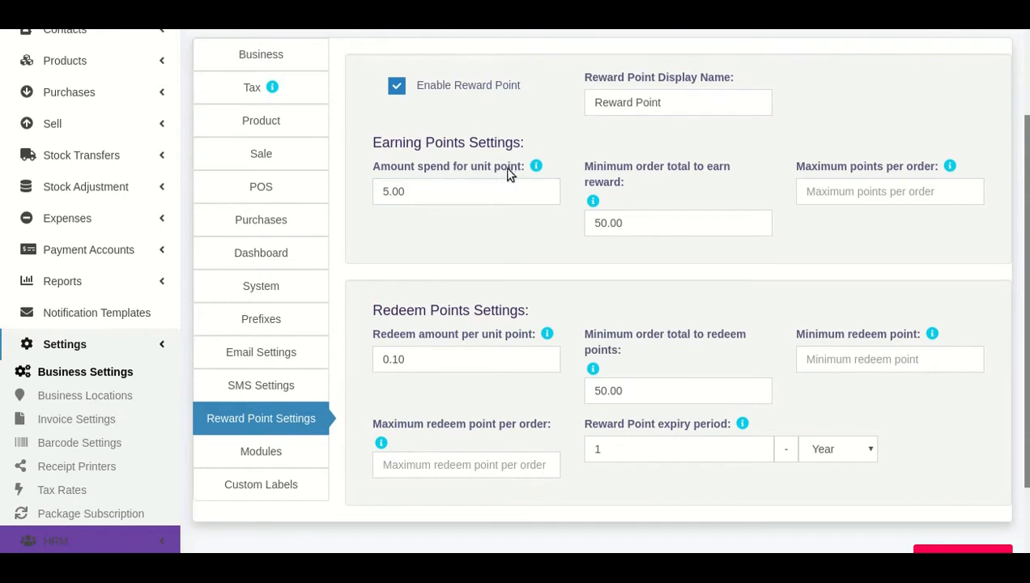
Step: Set the amount spend for unit point to 5 in the earning points settings
double_click(463, 200)
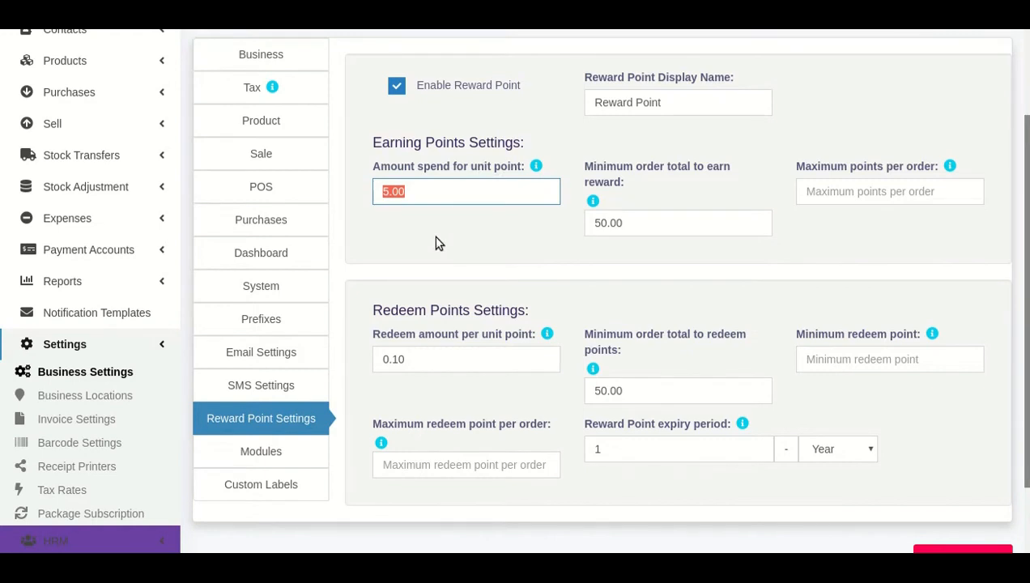
double_click(446, 190)
type("5")
key("Tab")
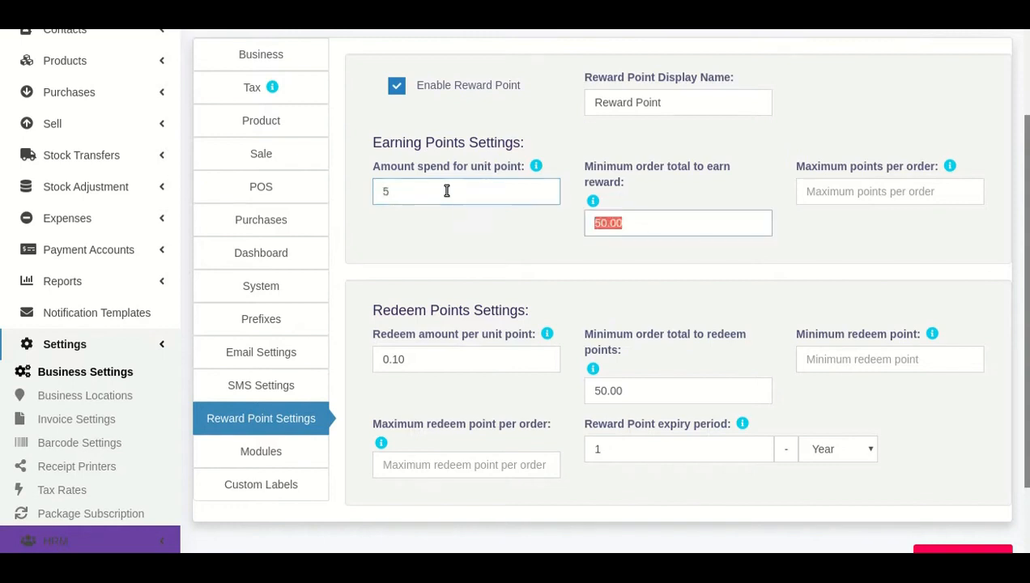
left_click(445, 190)
double_click(446, 190)
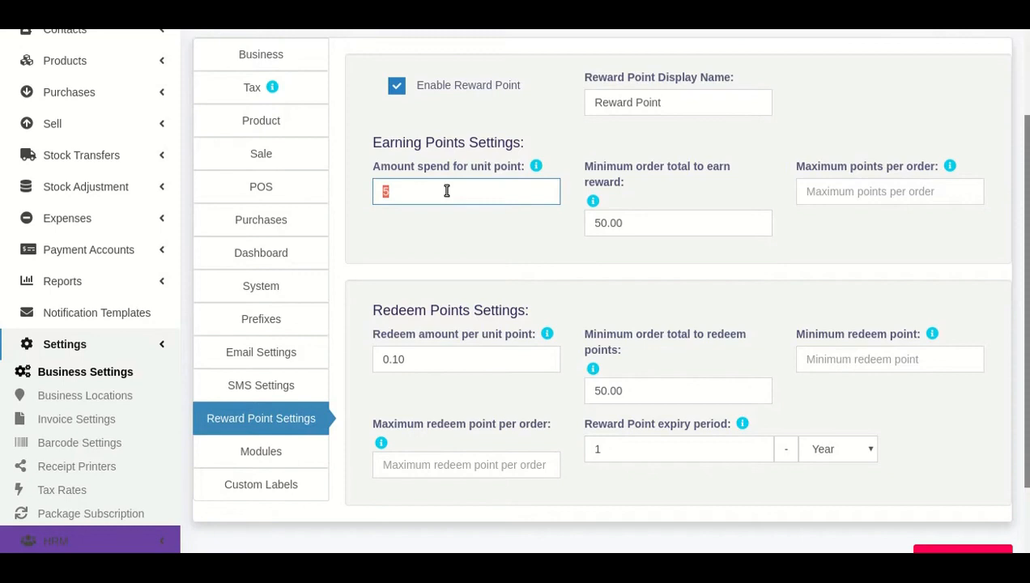
type("10")
key("BackSpace")
key("BackSpace")
type("100")
key("BackSpace")
key("BackSpace")
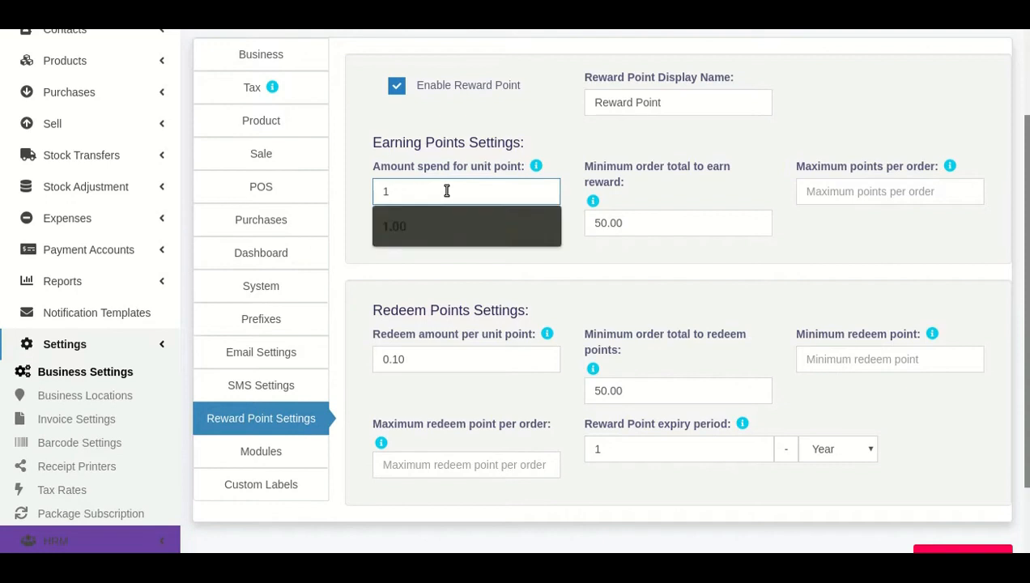
key("BackSpace")
type("5")
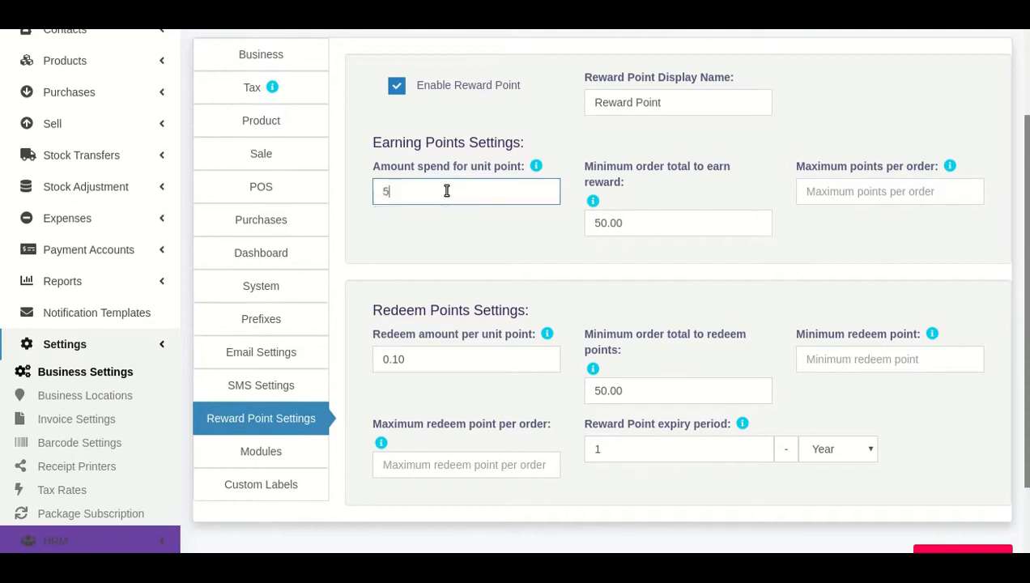
key("Tab")
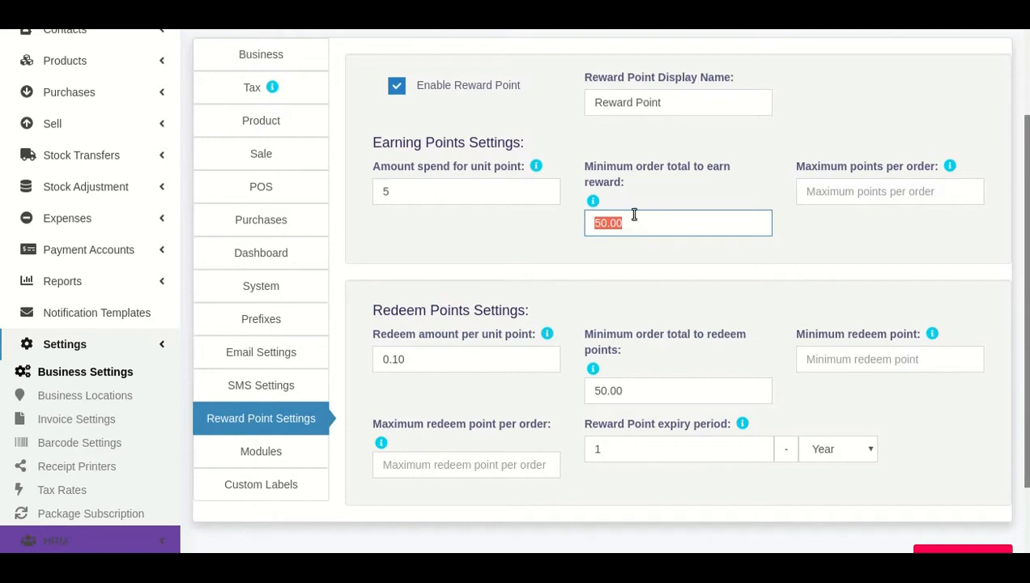
left_click(866, 192)
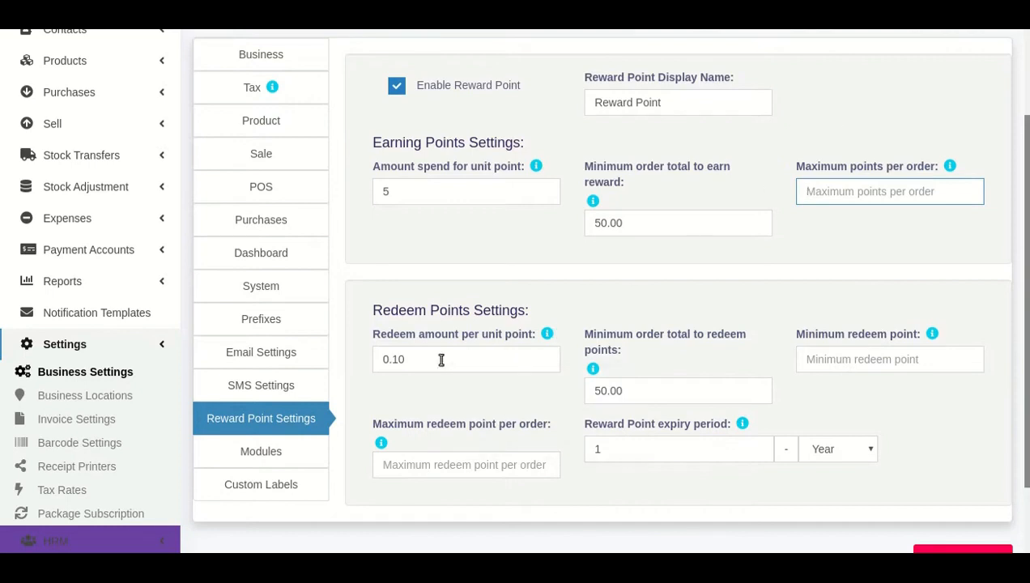
scroll(401, 309, "down", 2)
scroll(898, 167, "up", 1)
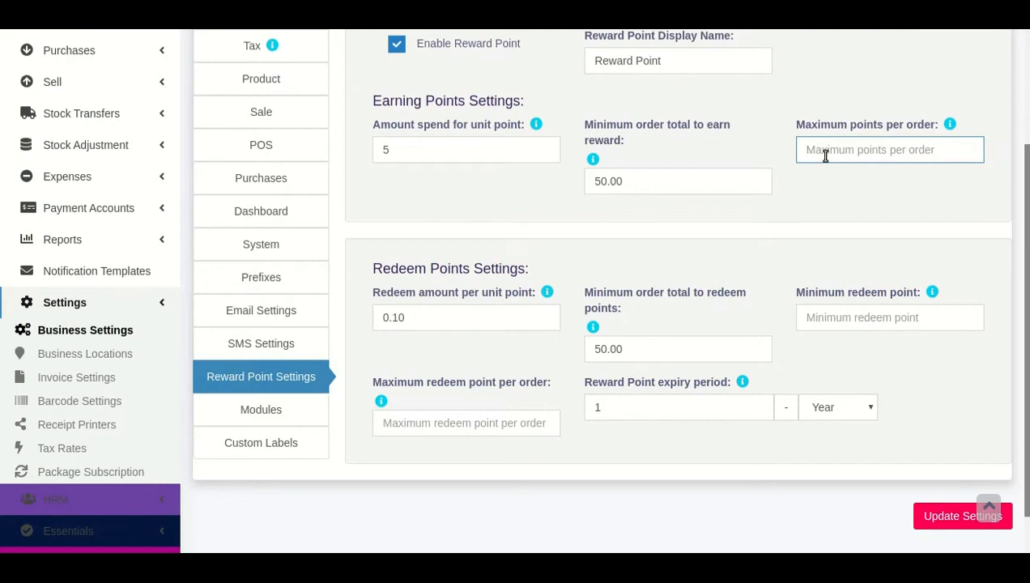
left_click(848, 194)
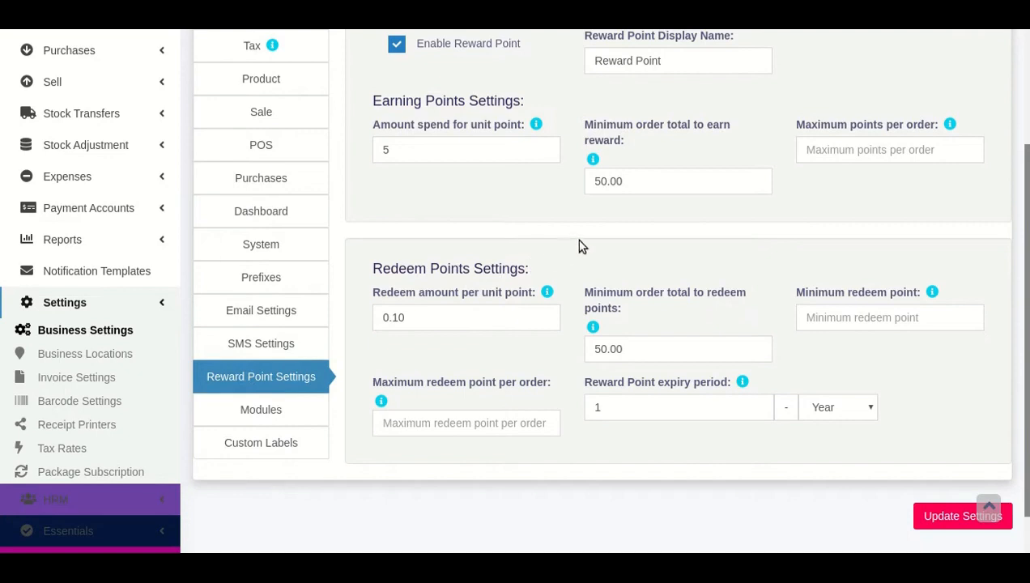
Step: Set the redeem amount per unit point to 0.10 in the redeem points settings
left_click_drag(370, 291, 536, 293)
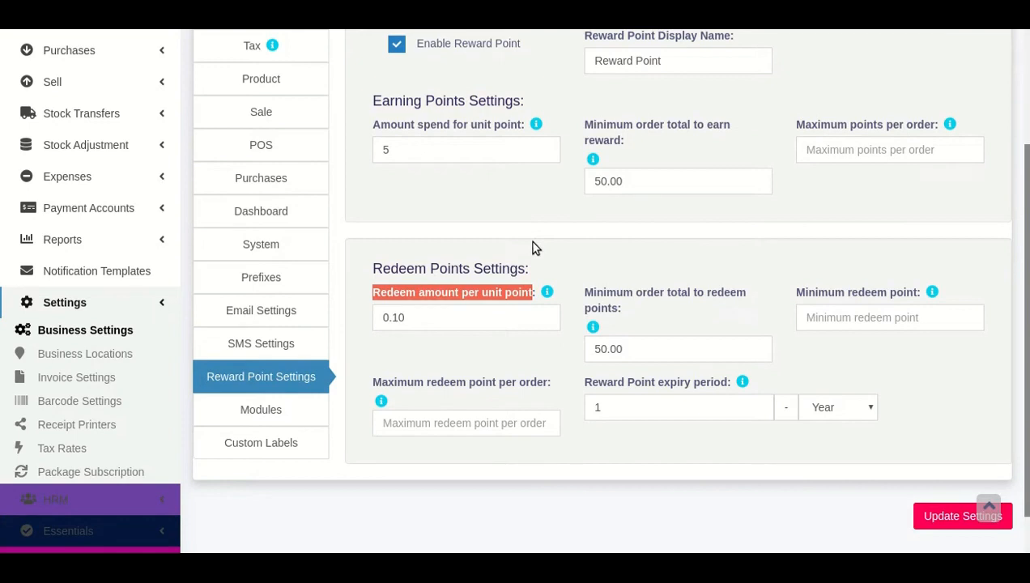
double_click(444, 315)
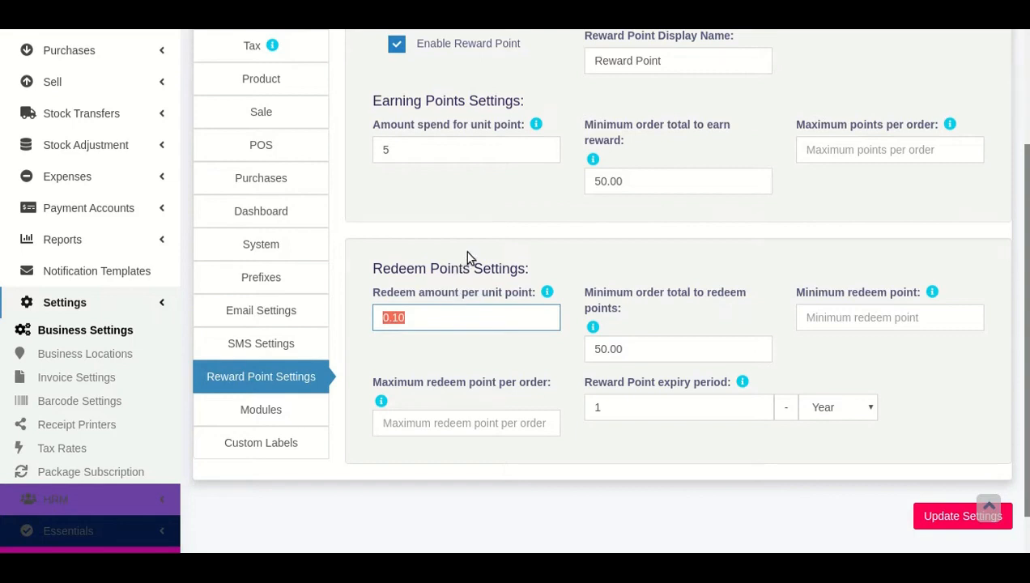
type("1")
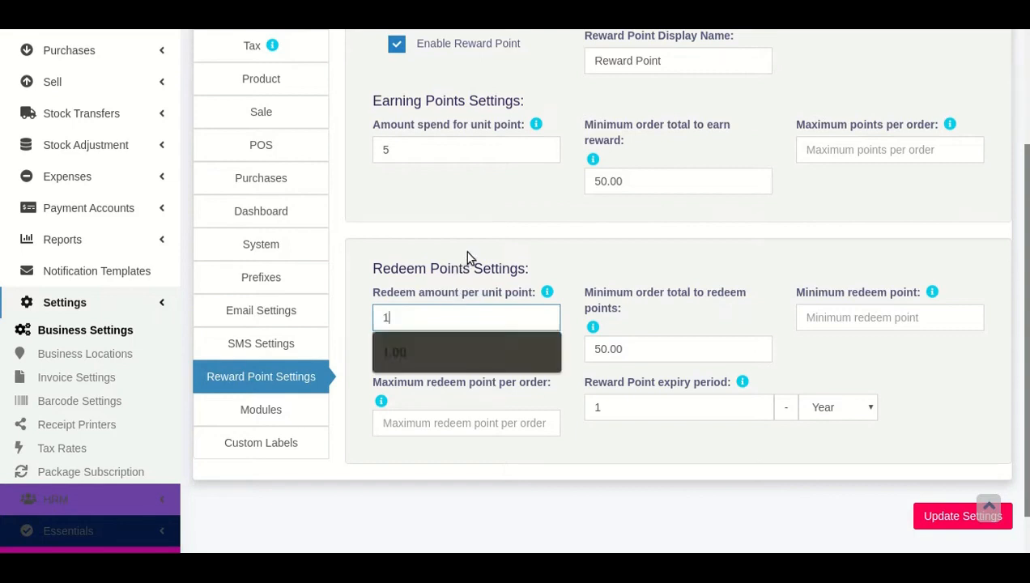
key("Tab")
double_click(402, 322)
type("0.10")
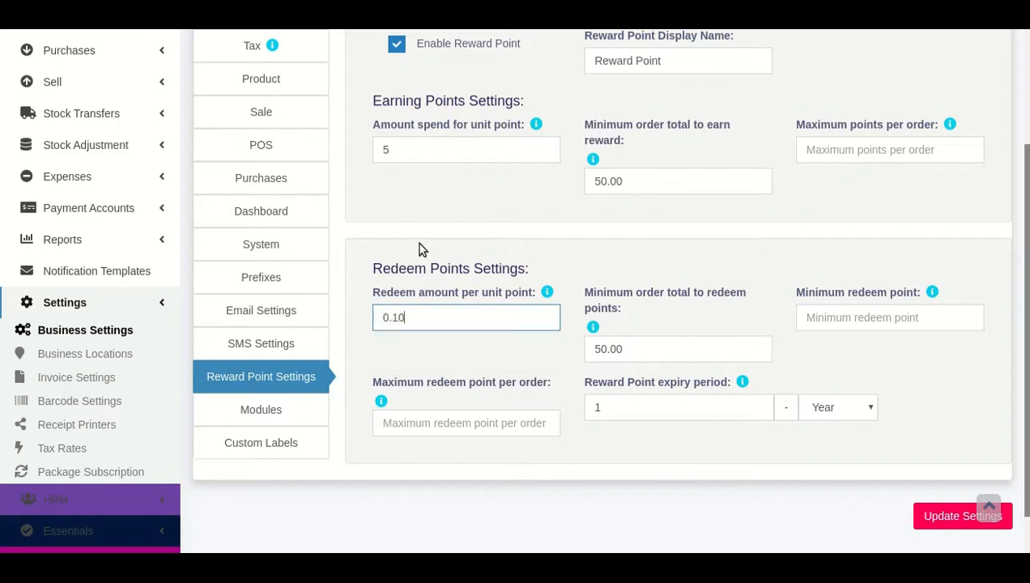
key("BackSpace")
key("BackSpace")
type("50")
key("BackSpace")
key("BackSpace")
type("10")
key("Tab")
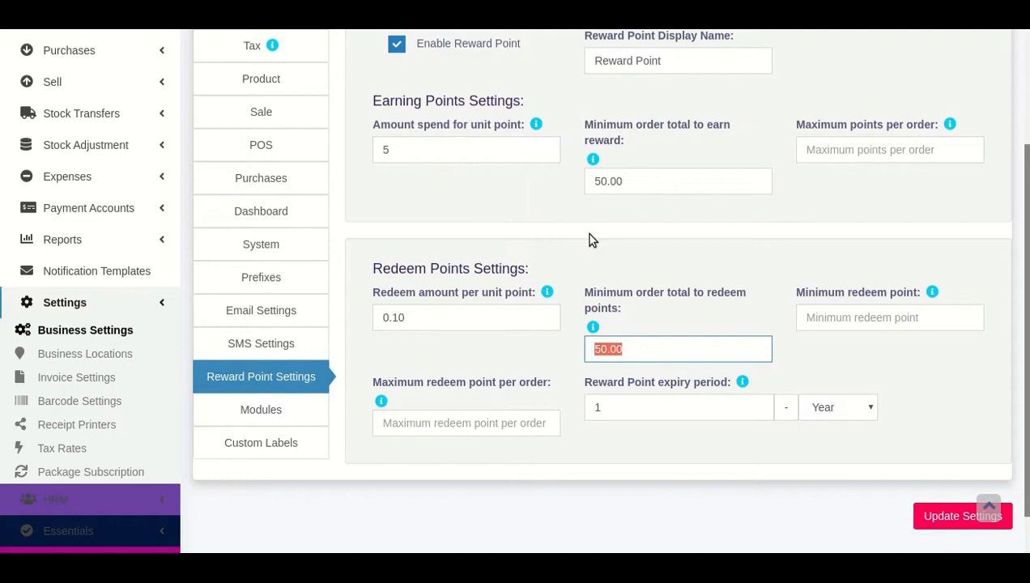
Step: Set the minimum order total to redeem points to 50 and check the help note on maximum redeem points per order
type("50")
key("Tab")
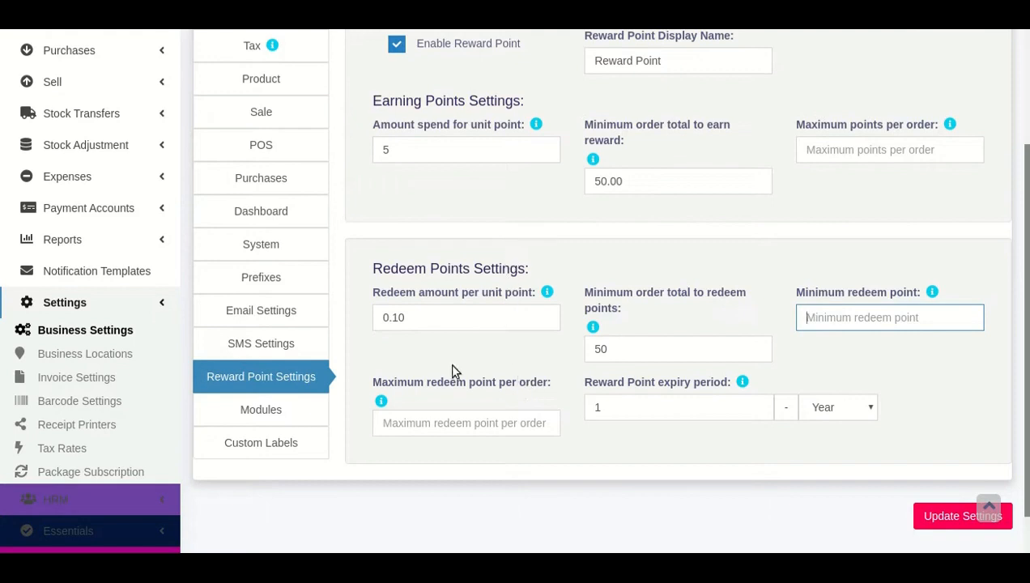
left_click(421, 422)
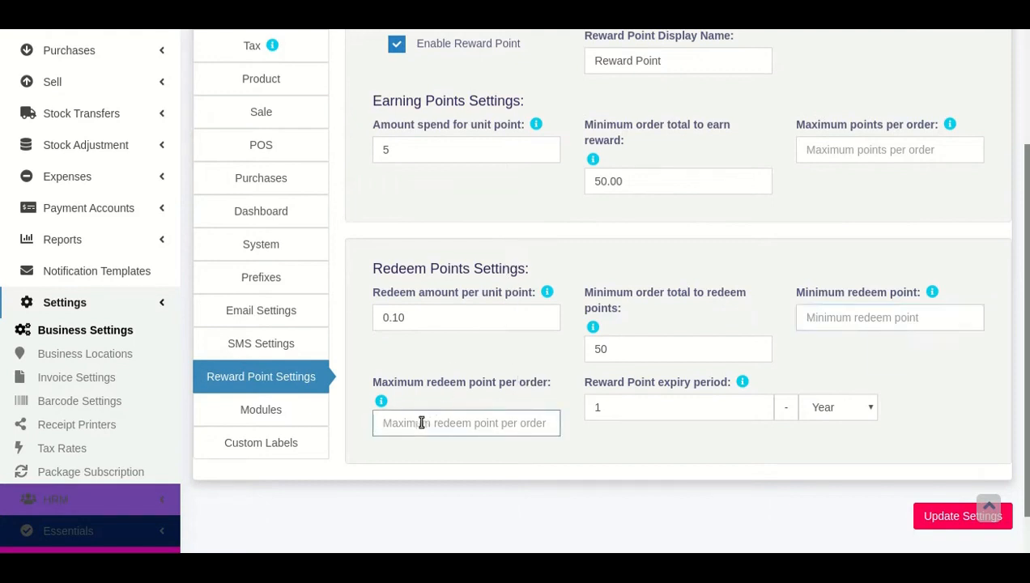
mouse_move(382, 396)
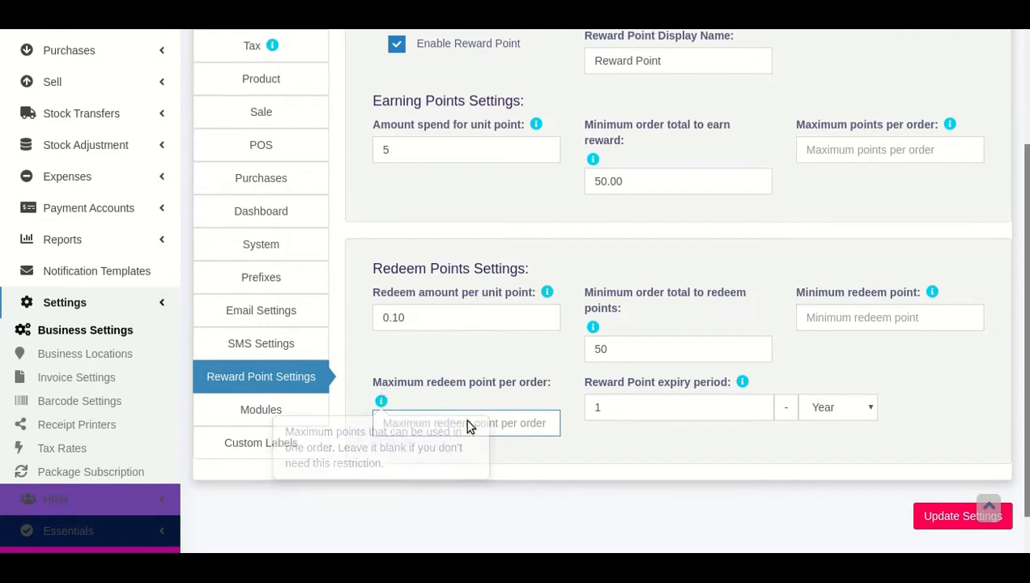
Step: Set the reward point expiry period to 1 year
double_click(633, 408)
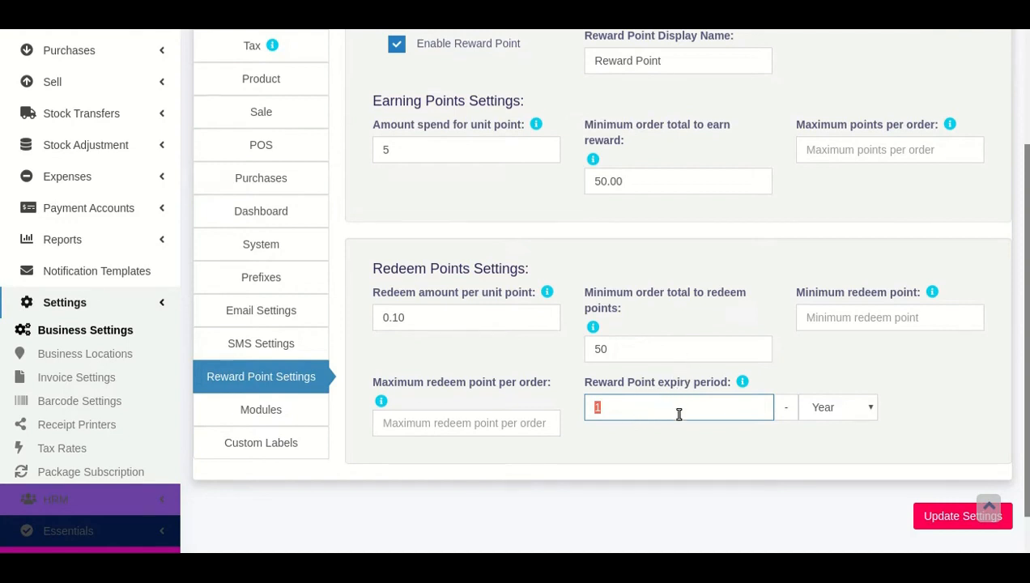
key("Tab")
key("shift+Tab")
key("Tab")
left_click(824, 431)
double_click(701, 405)
type("1")
left_click(832, 407)
left_click(838, 441)
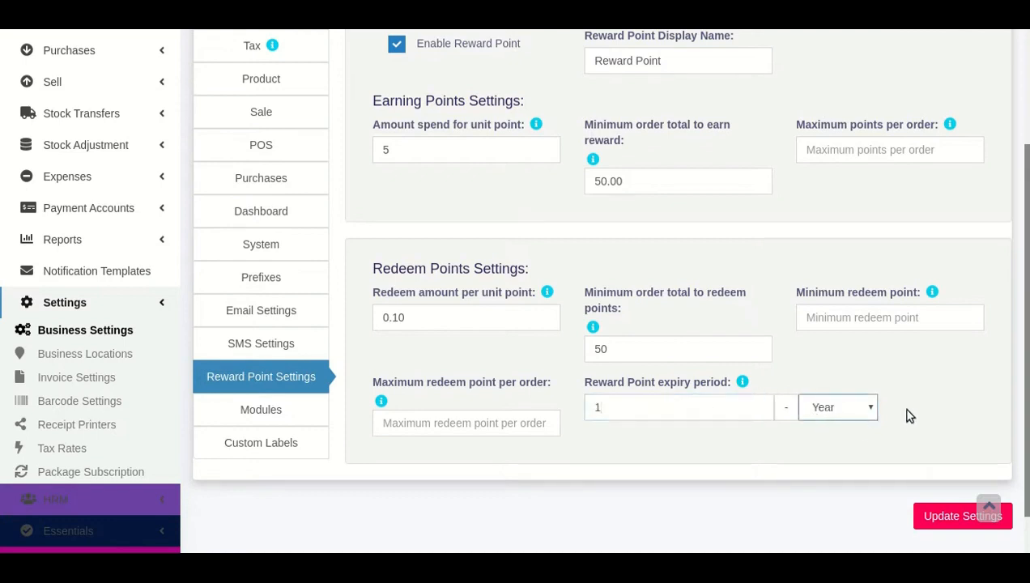
Step: Save the updated business settings and reopen the reward point settings to check them
left_click(935, 524)
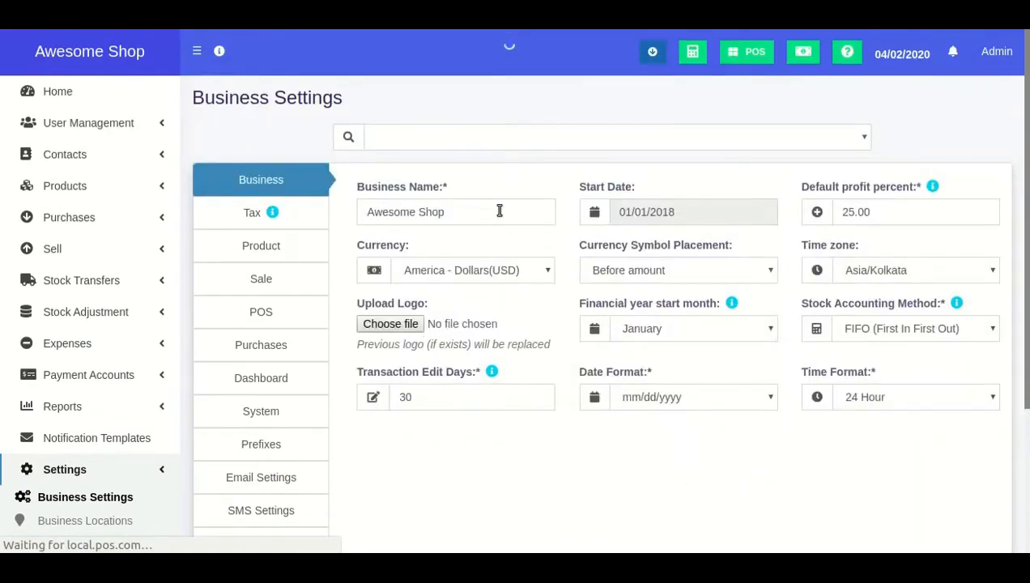
scroll(356, 292, "down", 2)
left_click(284, 390)
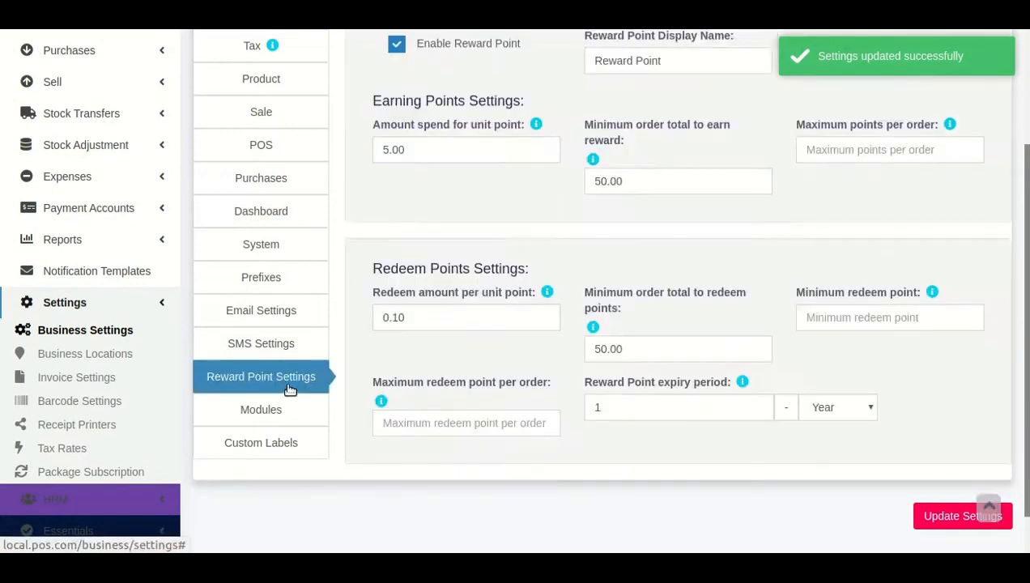
scroll(497, 316, "up", 3)
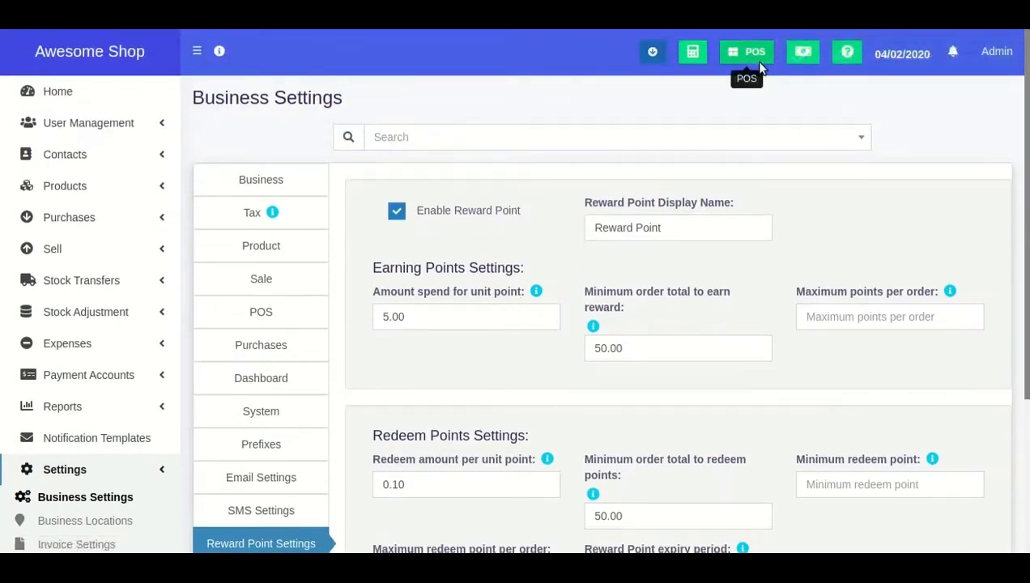
Step: Open the POS screen, enter the customer's first name in the customer search and start adding it as a new customer
left_click(750, 56)
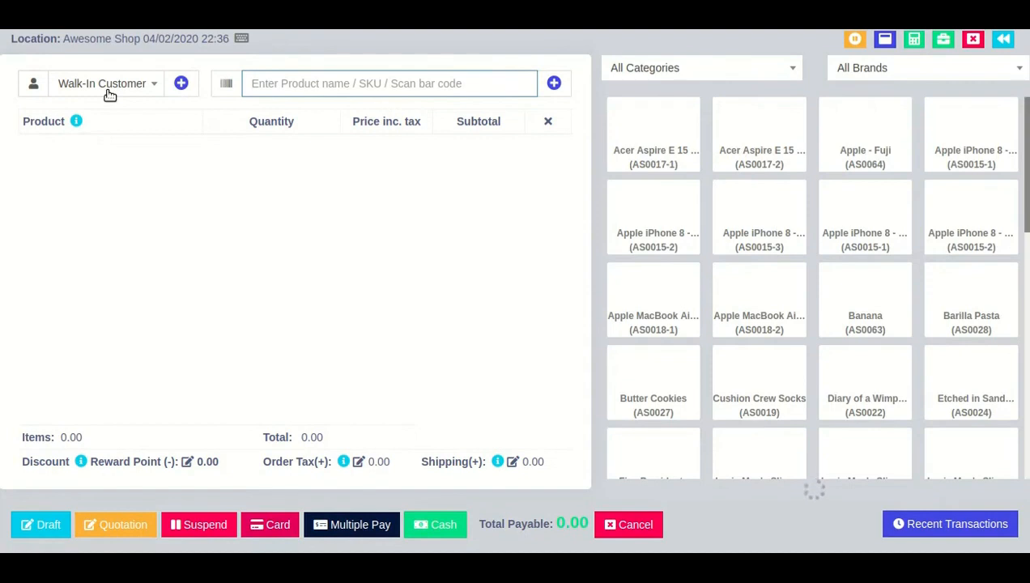
left_click(110, 95)
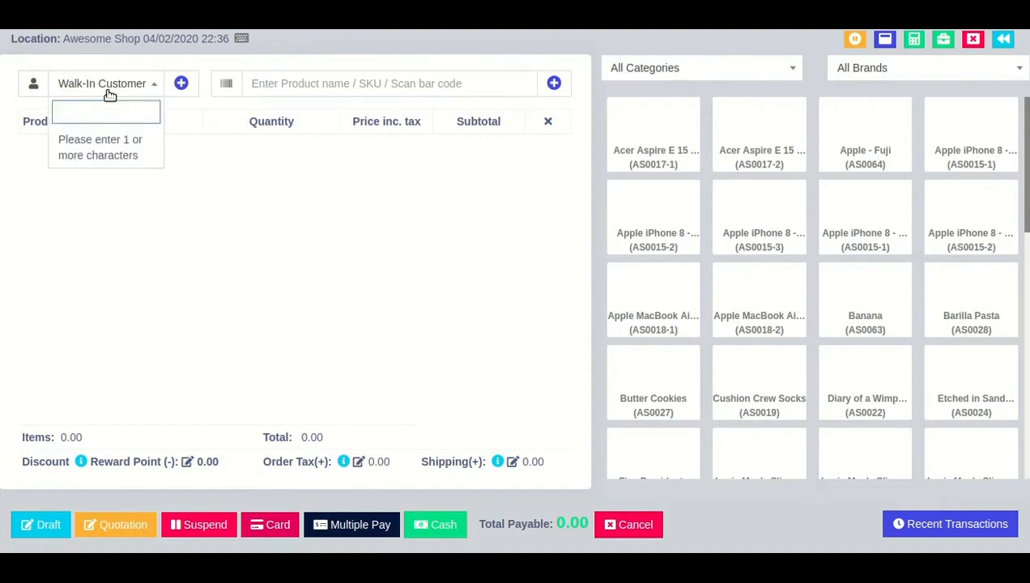
type("alex")
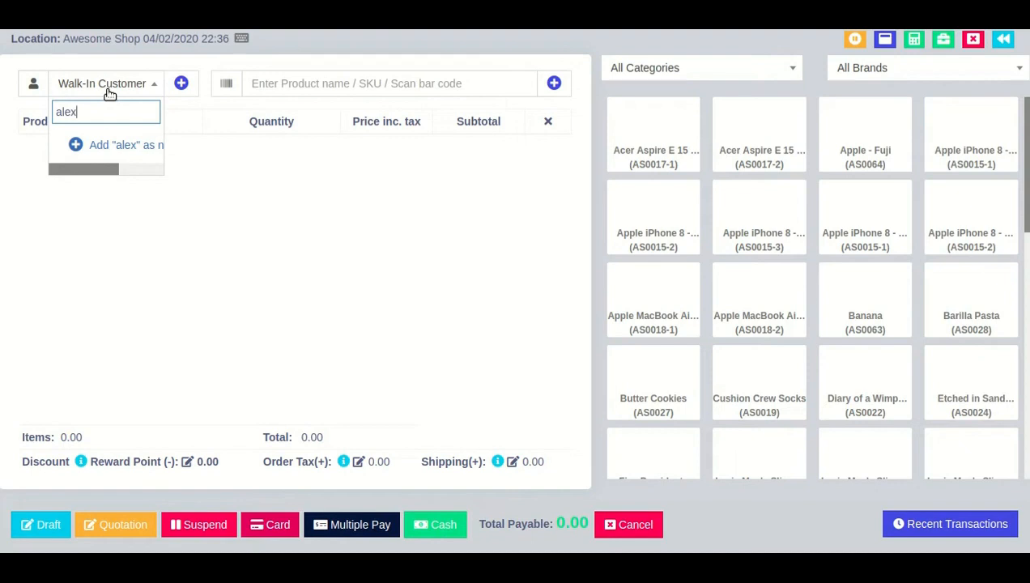
left_click(111, 144)
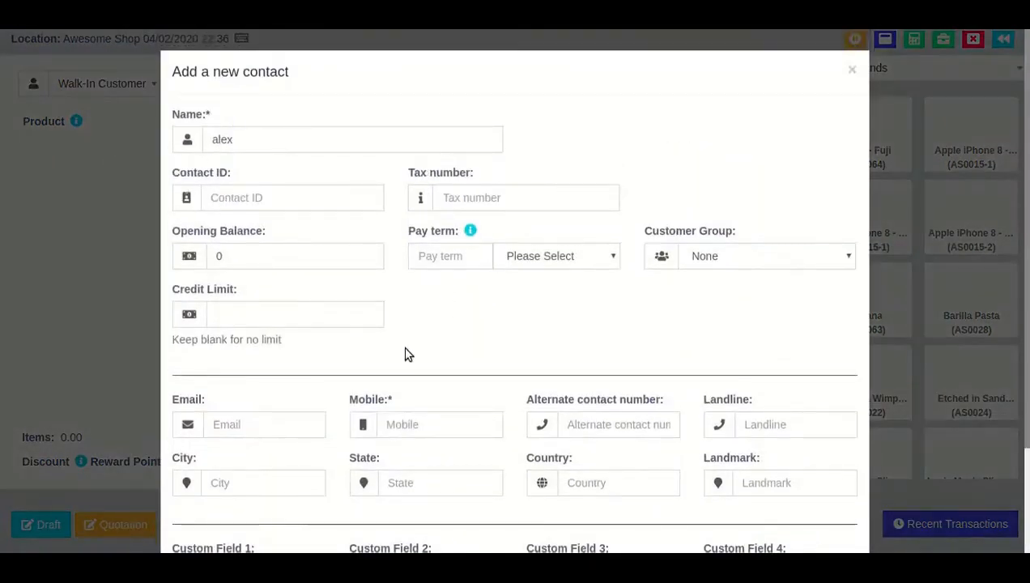
Step: Enter the new customer's mobile number in the contact form
scroll(405, 356, "down", 3)
left_click(446, 299)
left_click(440, 332)
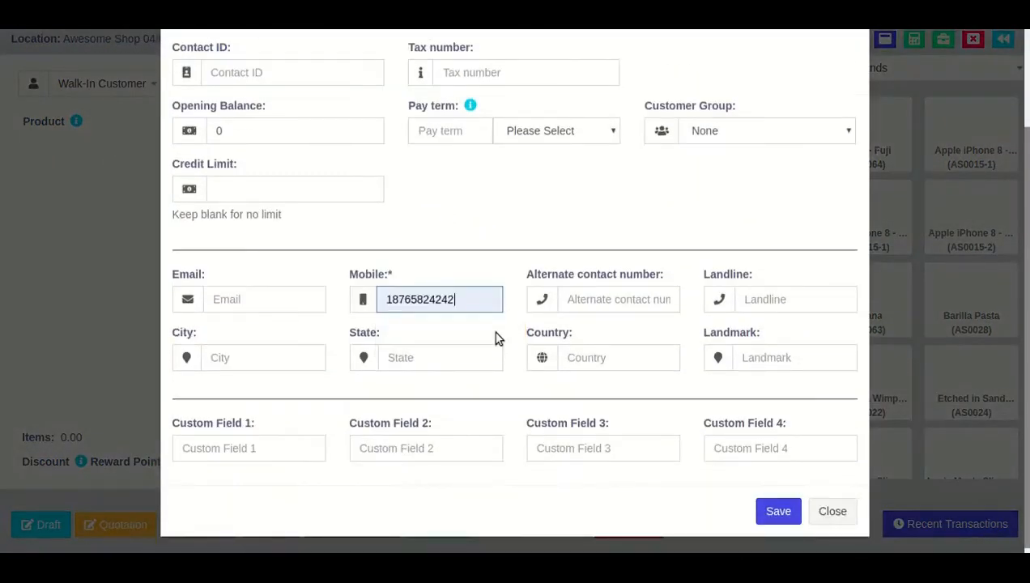
Step: Fill in the contact's address with city "city", state "state", country "country" and landmark "landmark", and save the contact
left_click(795, 300)
type("city")
key("Tab")
type("state")
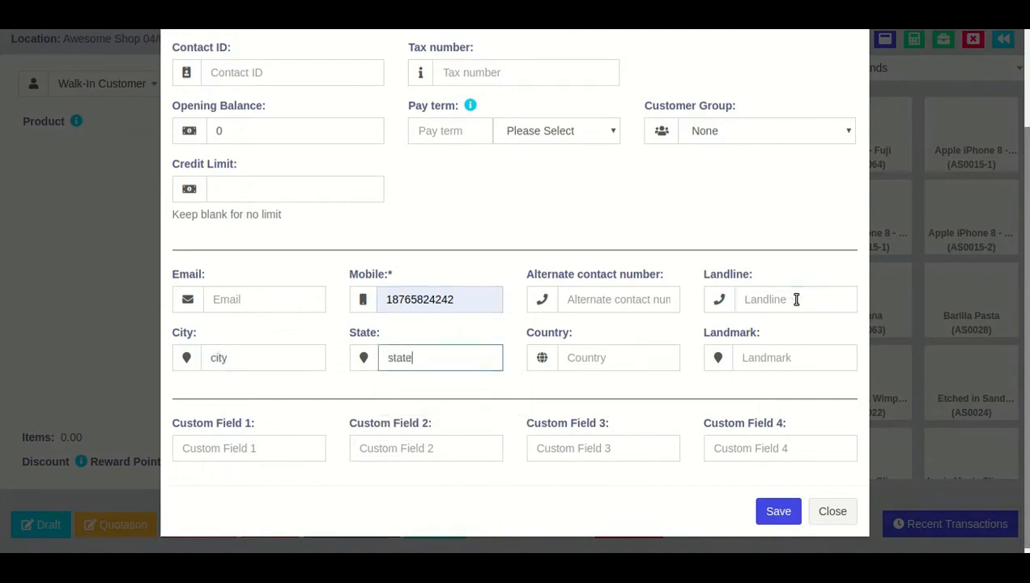
key("Tab")
type("c")
key("Tab")
type("landmark")
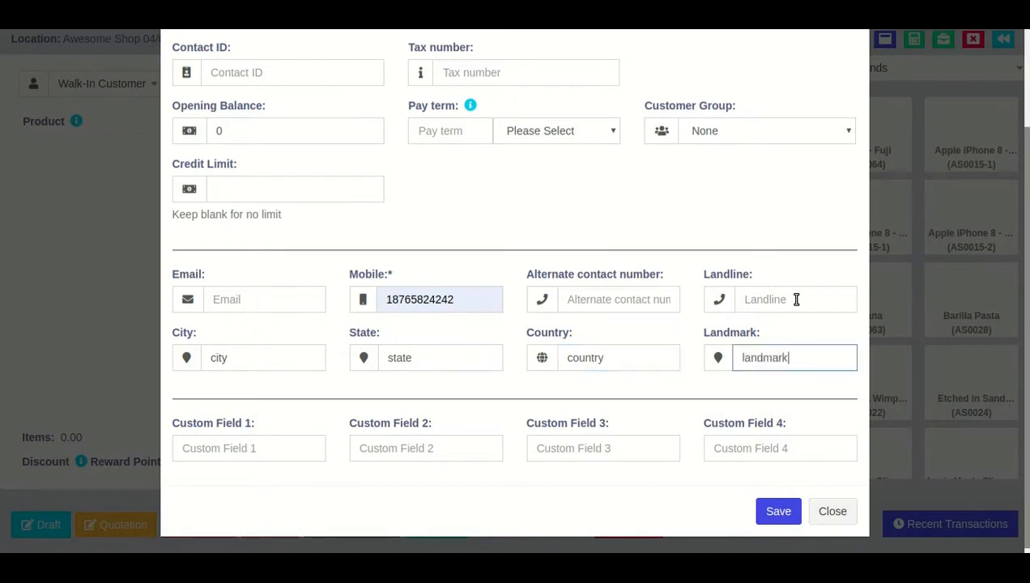
key("Tab")
left_click(783, 515)
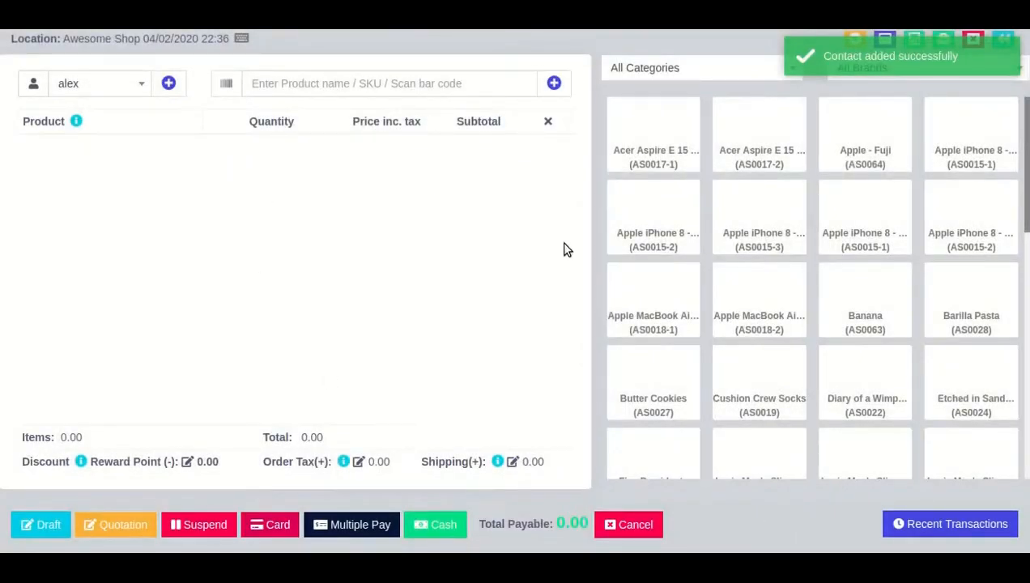
Step: Sell one black Acer Aspire E 15 (AS0017-1) for cash and check the reward points on the invoice preview before dismissing it
left_click(658, 125)
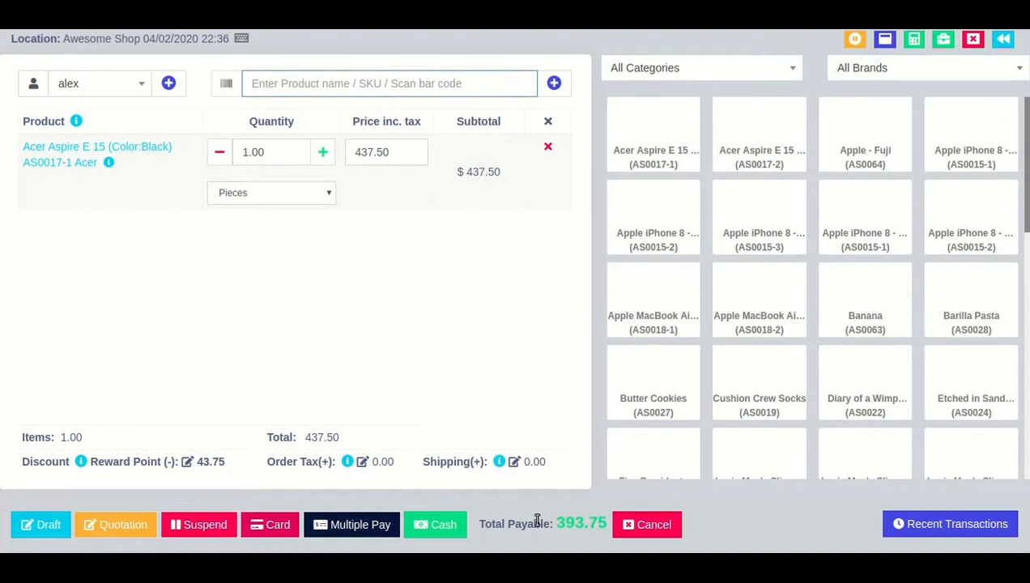
left_click_drag(557, 523, 606, 522)
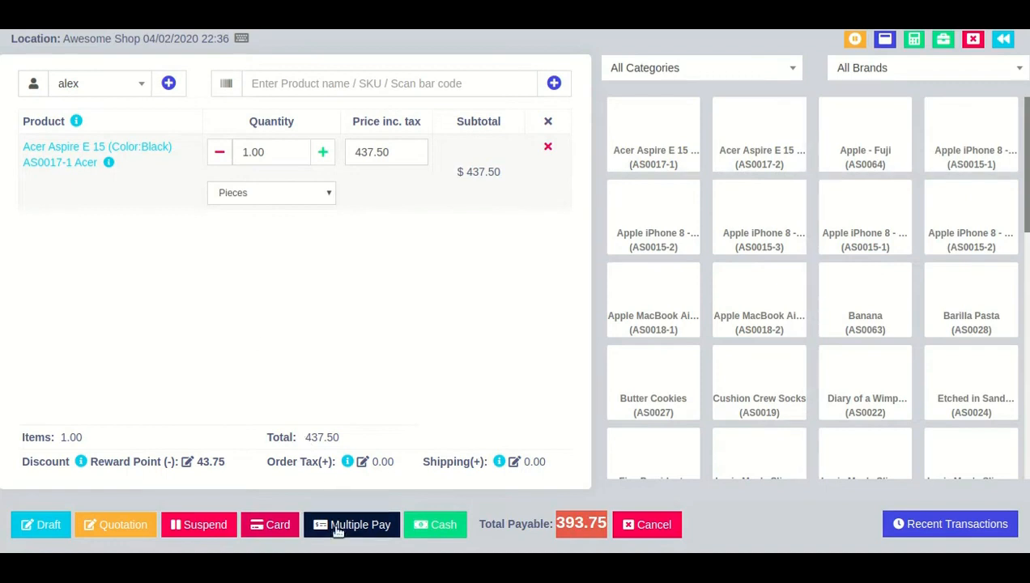
left_click(435, 525)
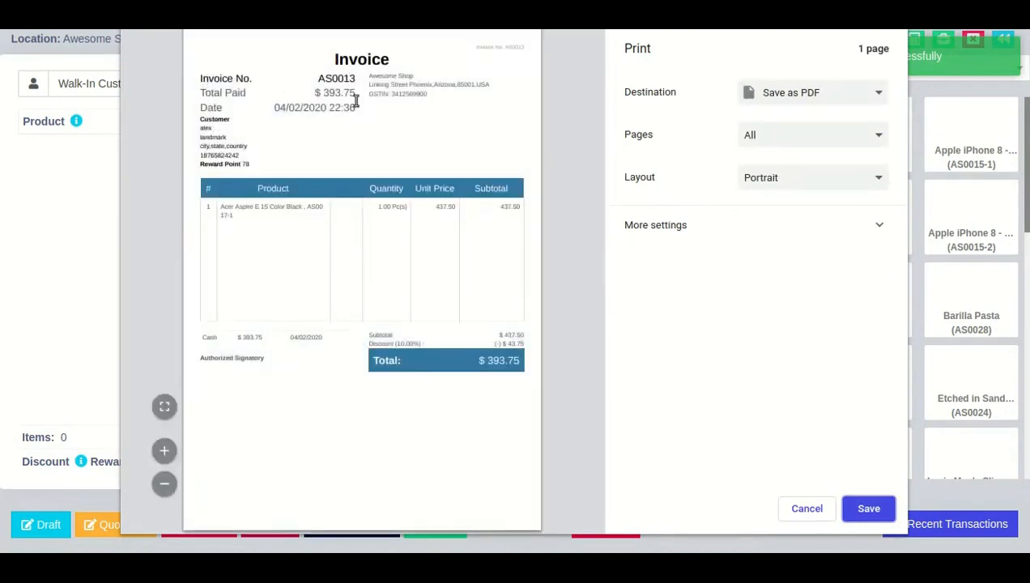
left_click_drag(202, 165, 247, 165)
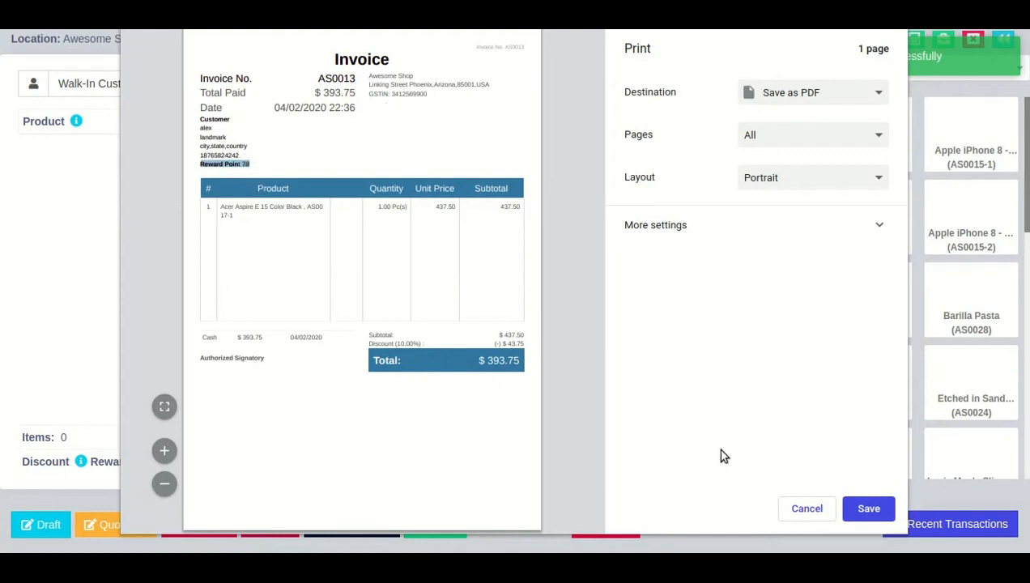
left_click(807, 508)
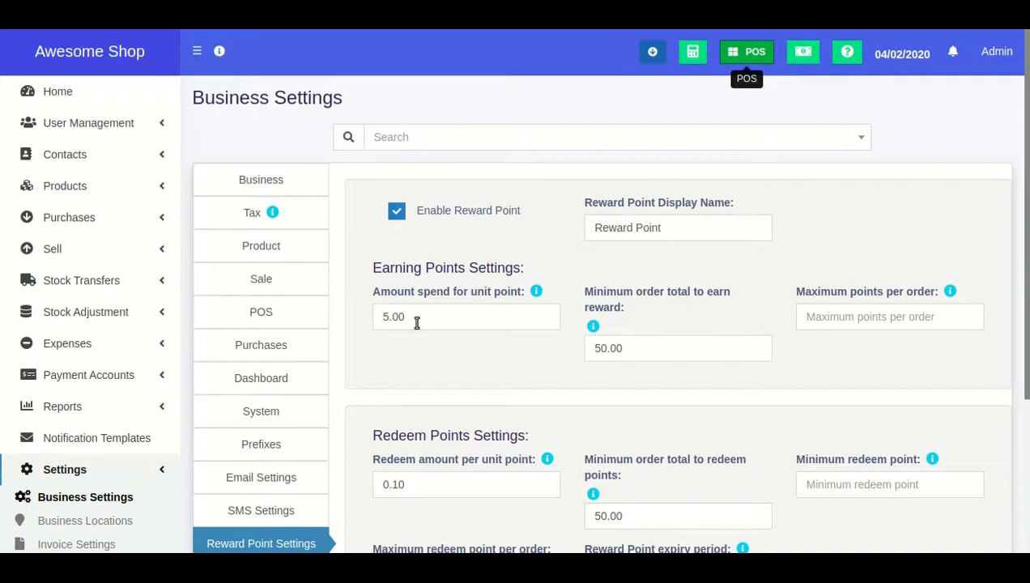
Step: Start a second sale for the same customer with one white Acer Aspire E 15 (AS0017-2) and one Apple - Fuji (AS0064)
scroll(416, 320, "down", 2)
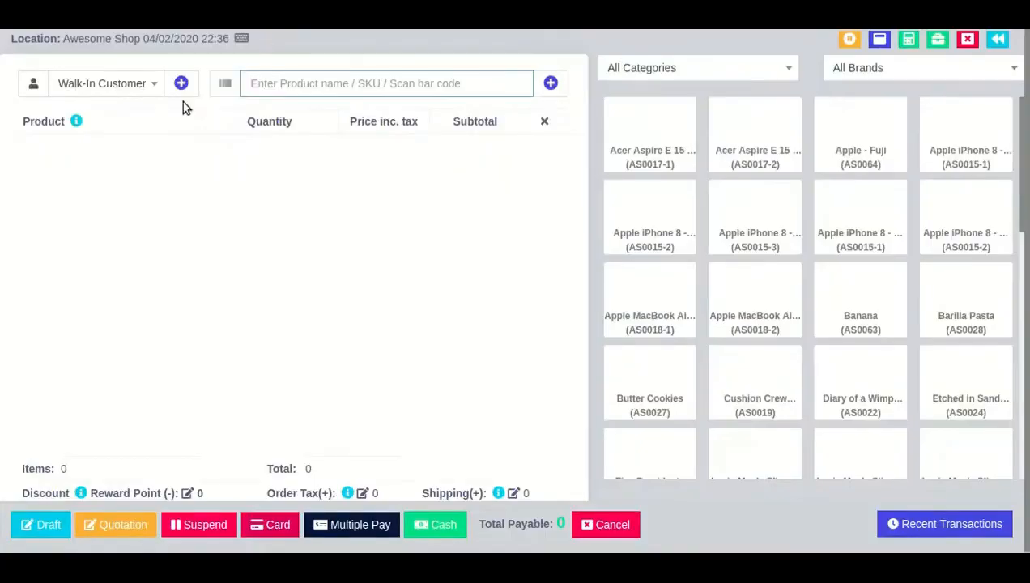
left_click(101, 97)
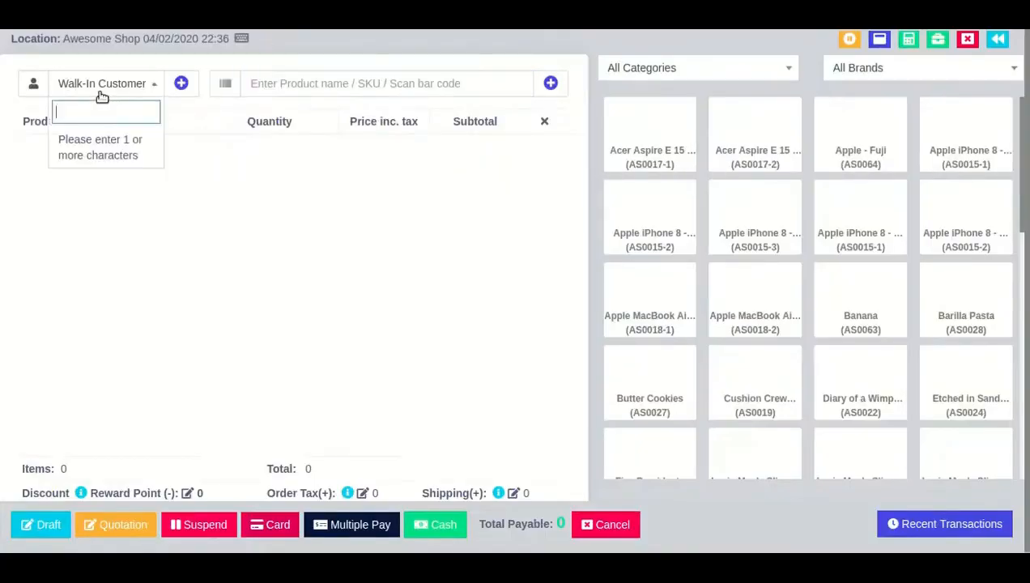
type("ale")
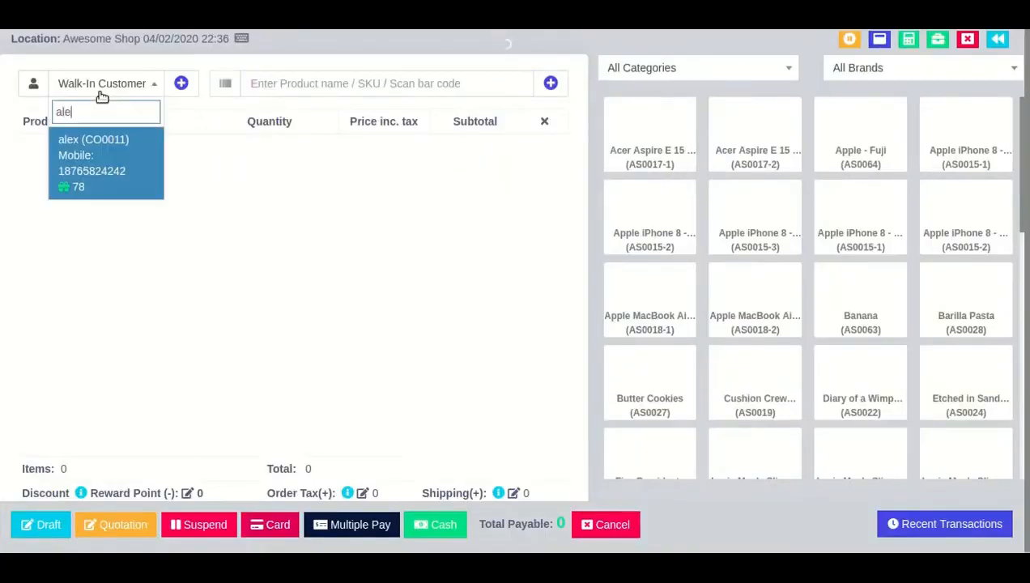
left_click(86, 170)
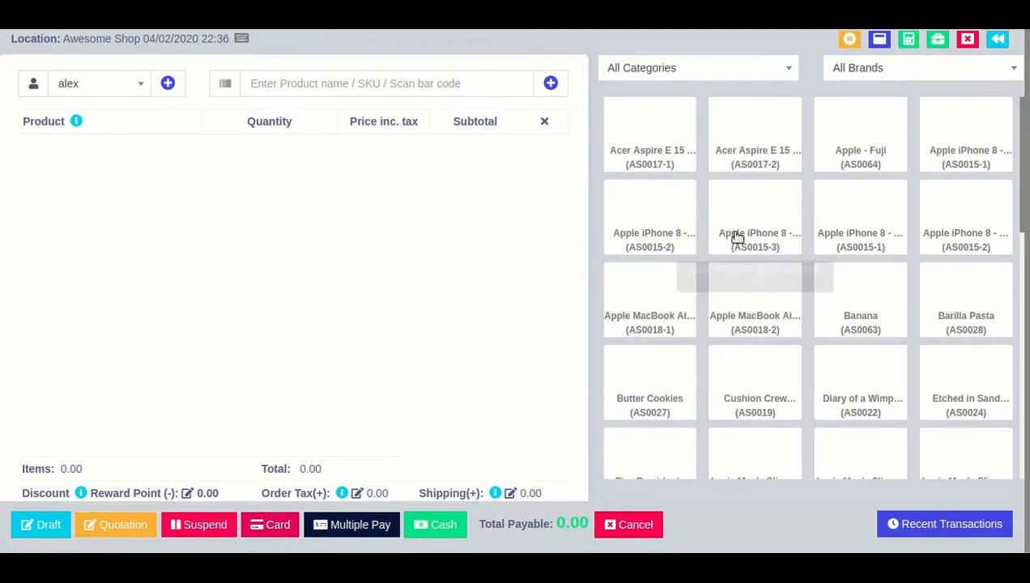
left_click(764, 139)
left_click(845, 147)
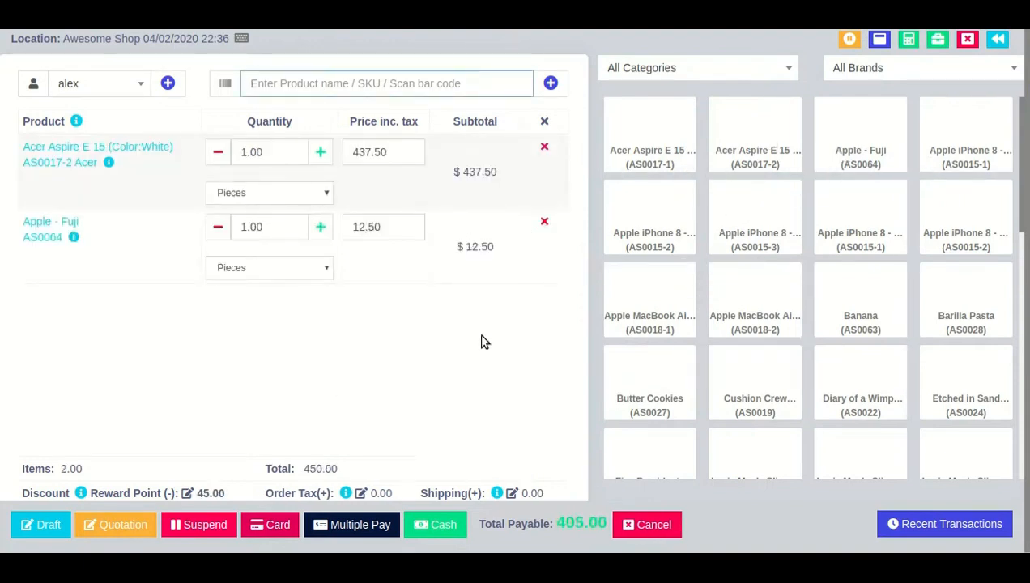
scroll(391, 403, "down", 1)
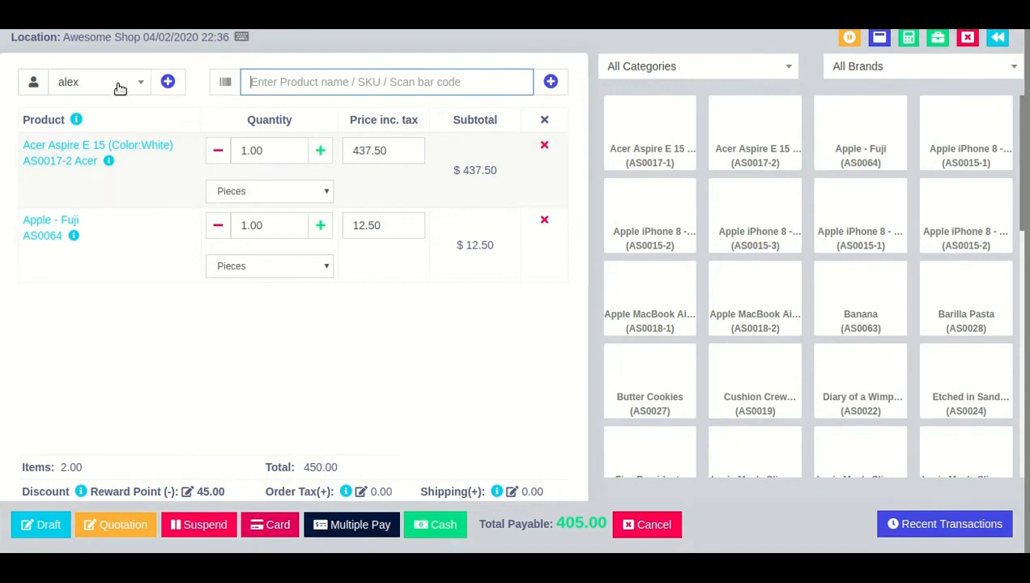
Step: Redeem 78 of the customer's reward points on this sale, checking the available points and redeemed amount before updating
left_click(187, 492)
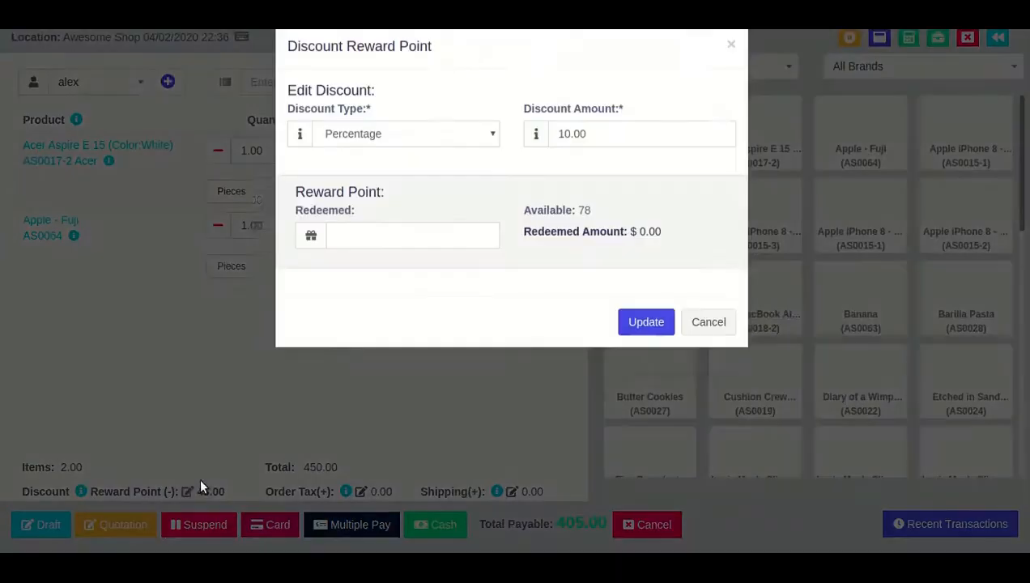
left_click_drag(296, 218, 397, 223)
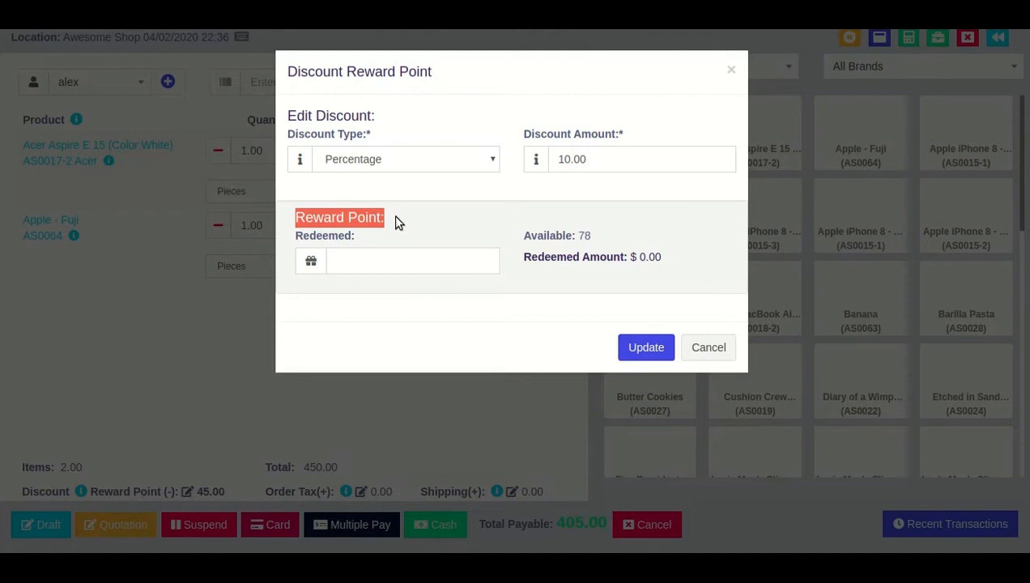
left_click_drag(522, 234, 602, 238)
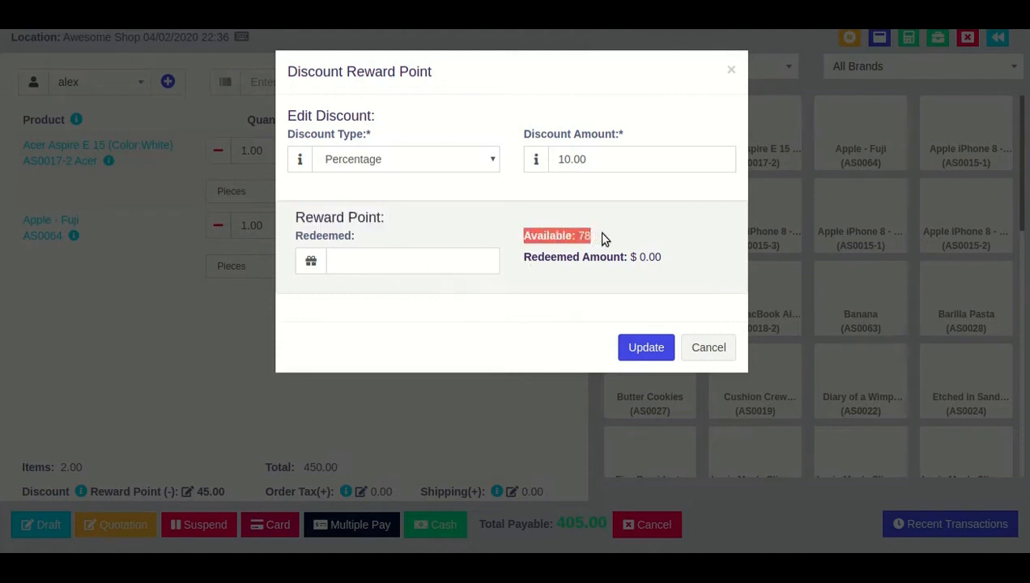
left_click(384, 264)
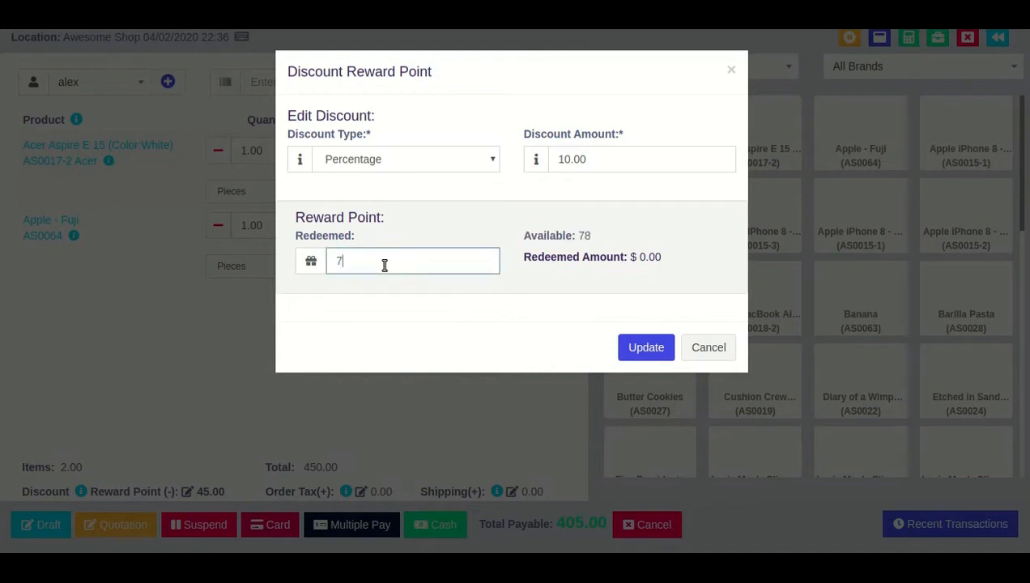
type("78")
left_click(584, 294)
left_click_drag(375, 259, 327, 249)
left_click_drag(525, 259, 655, 256)
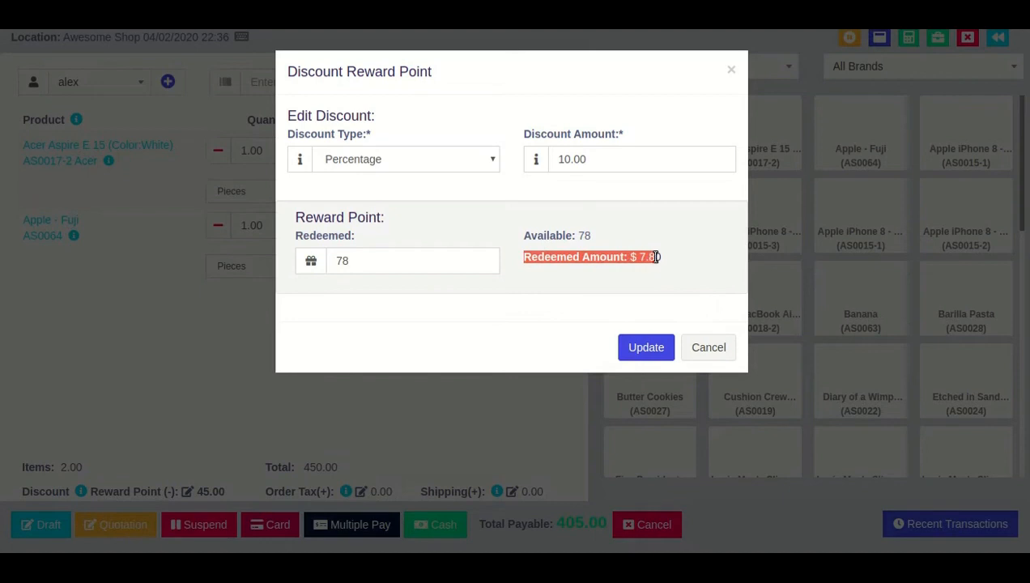
left_click(657, 276)
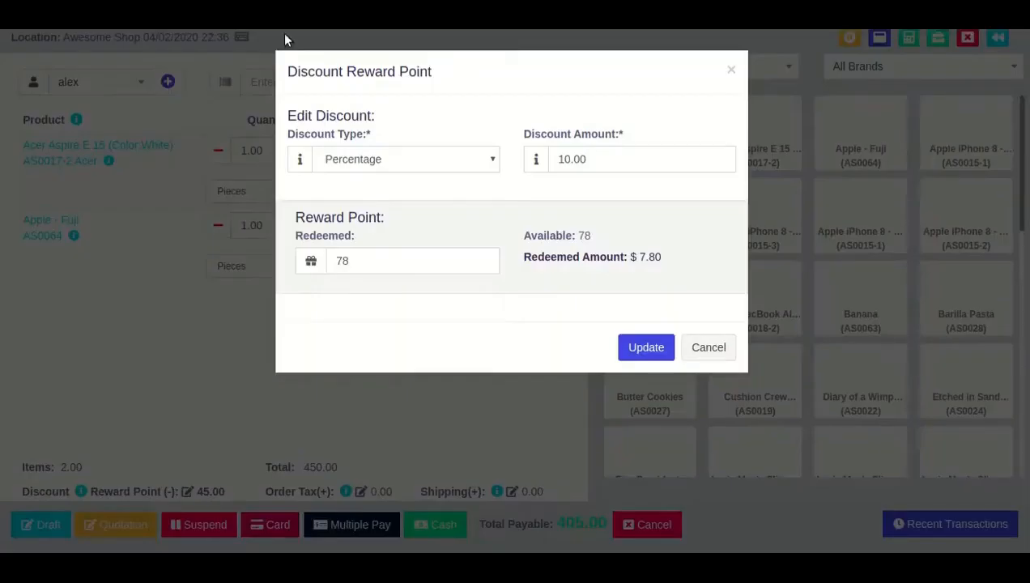
left_click(645, 351)
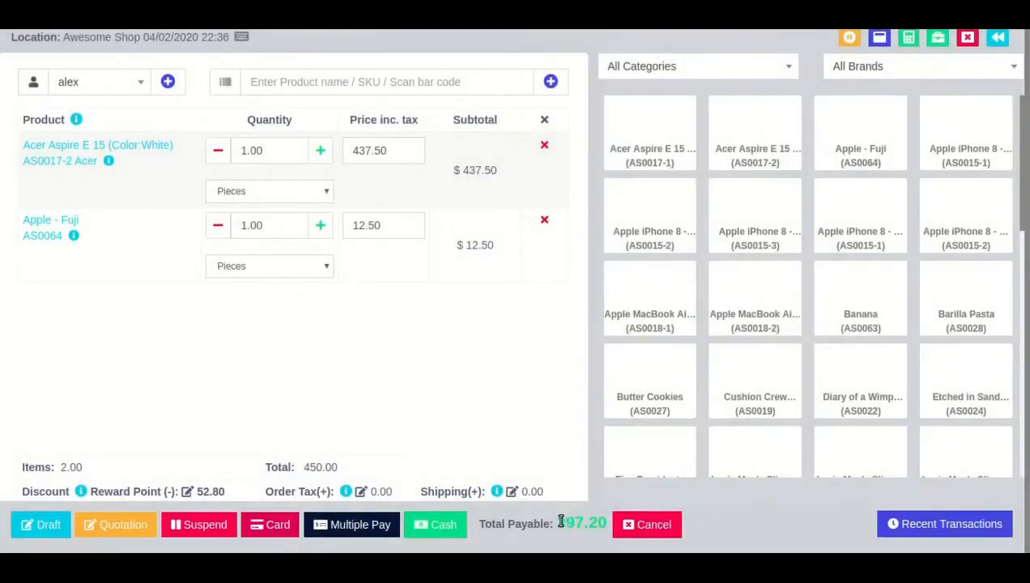
Step: Check the sale's total payable and review the discount and redeemed reward points without changing them
left_click_drag(560, 522, 604, 521)
left_click(522, 382)
left_click(187, 491)
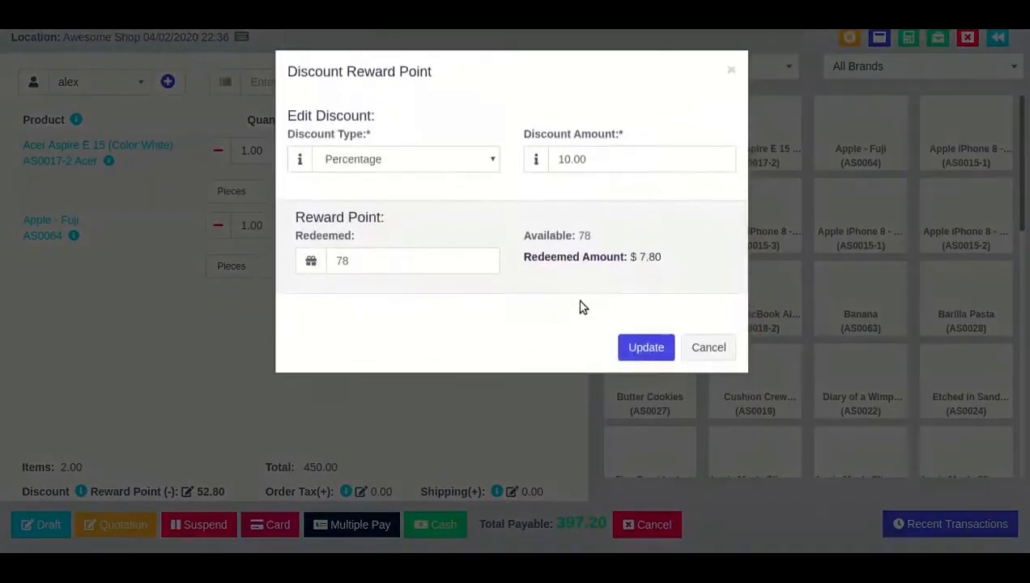
left_click(702, 350)
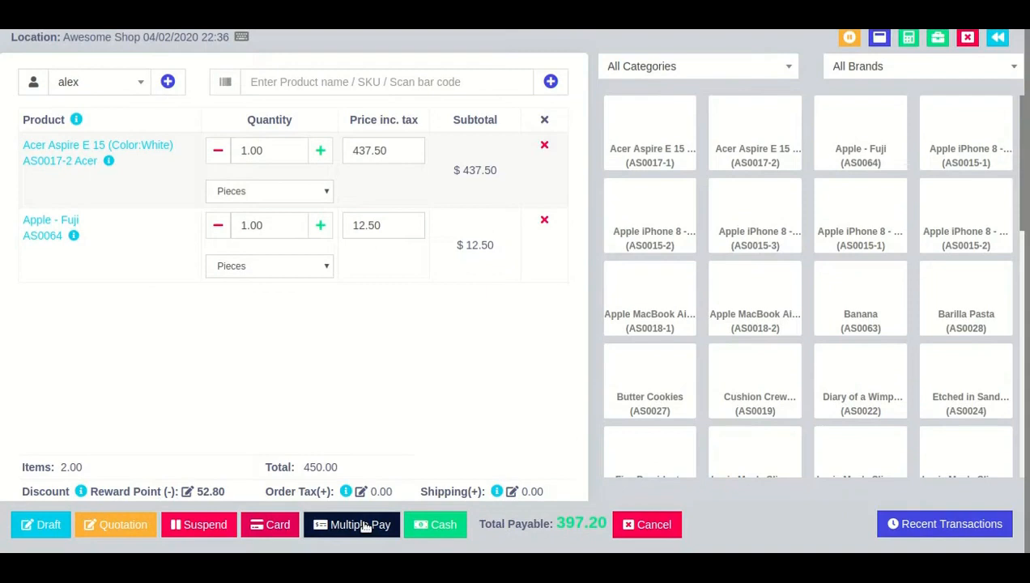
Step: Complete the second sale as cash and check the reward point deduction on the invoice preview before dismissing it
left_click(419, 525)
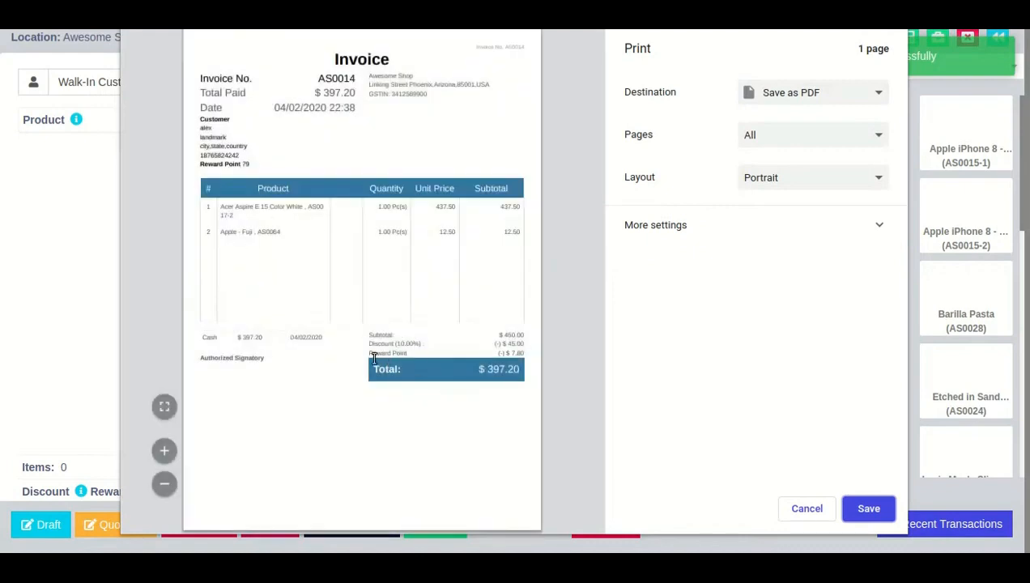
left_click_drag(370, 353, 411, 356)
left_click_drag(480, 357, 533, 358)
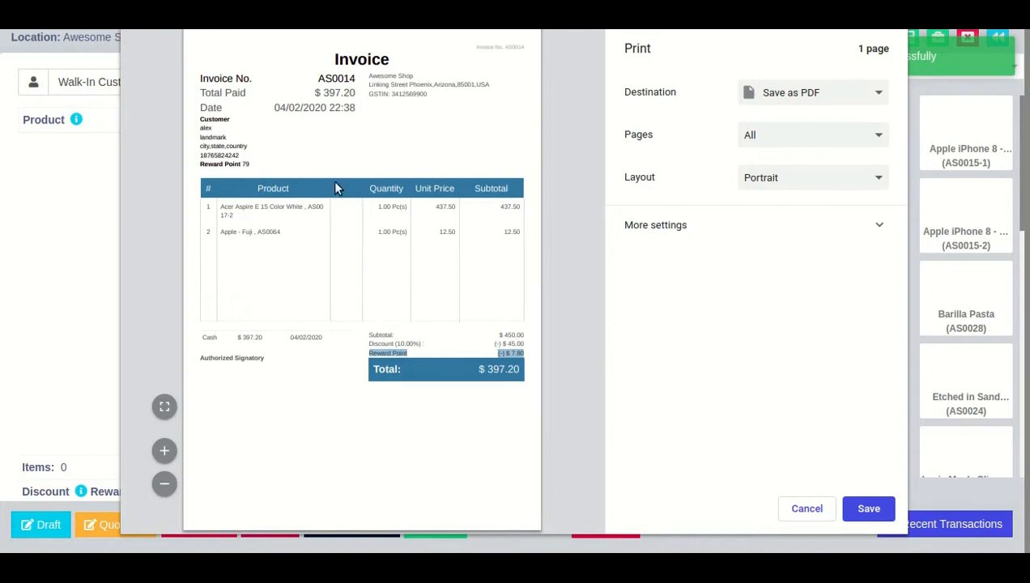
left_click(474, 359)
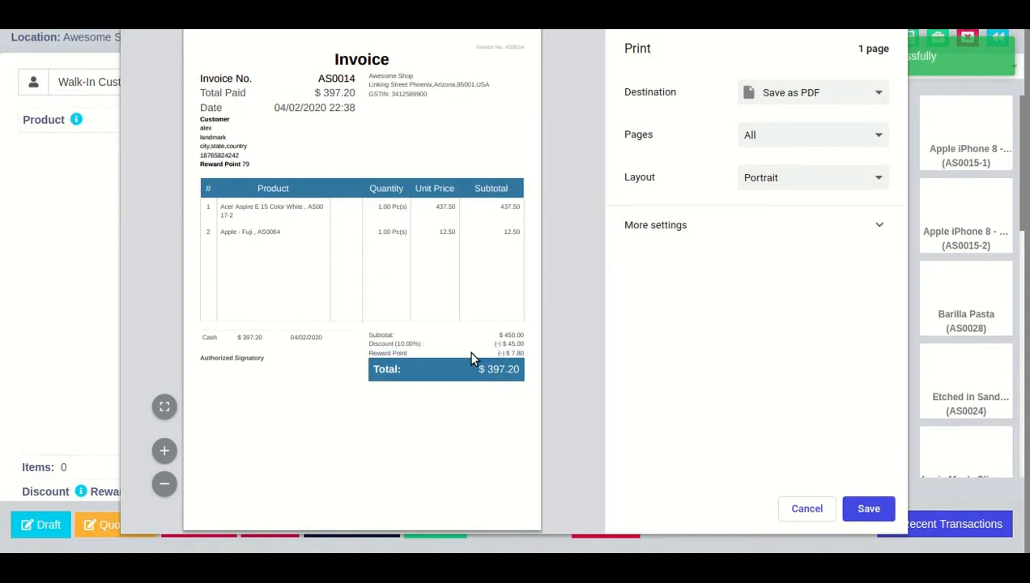
left_click(806, 509)
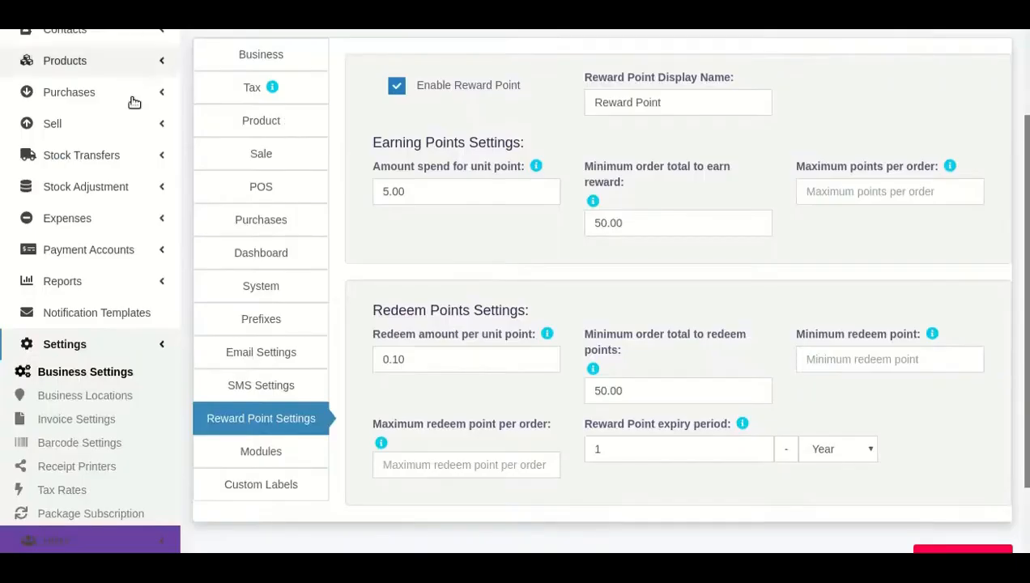
Step: Open the new customer's contact record from the customer list
scroll(134, 102, "up", 2)
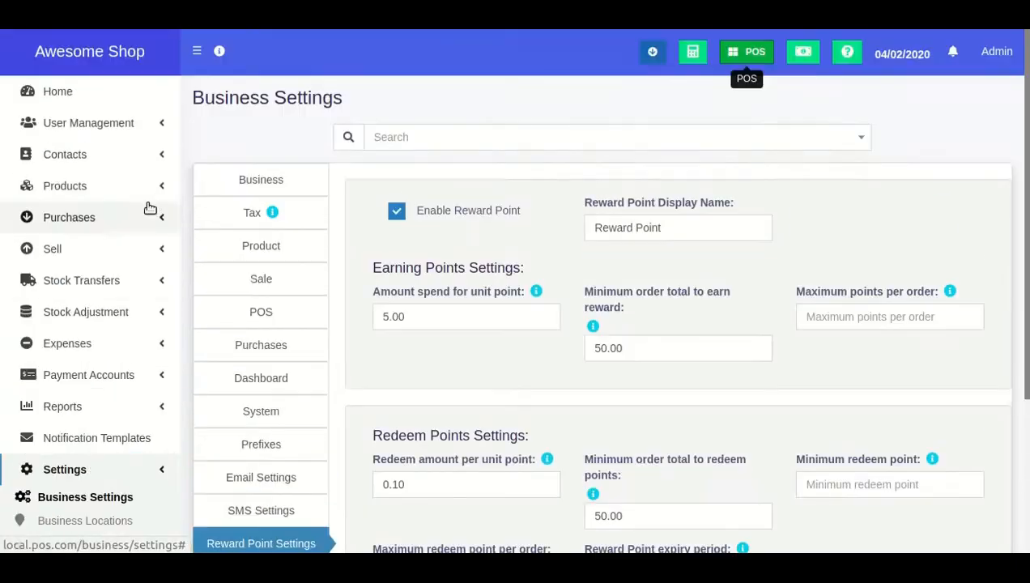
left_click(104, 161)
left_click(70, 207)
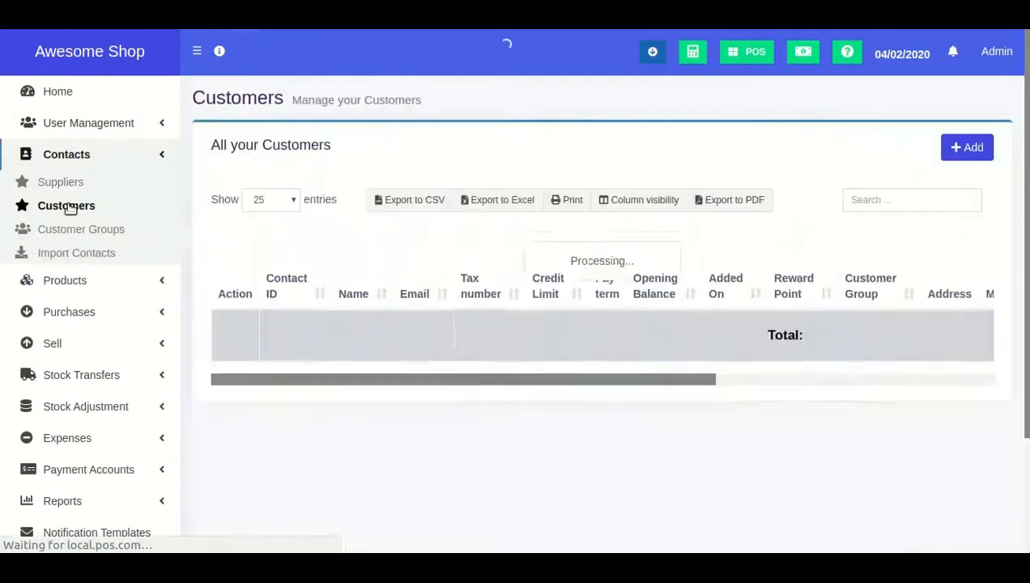
left_click(251, 325)
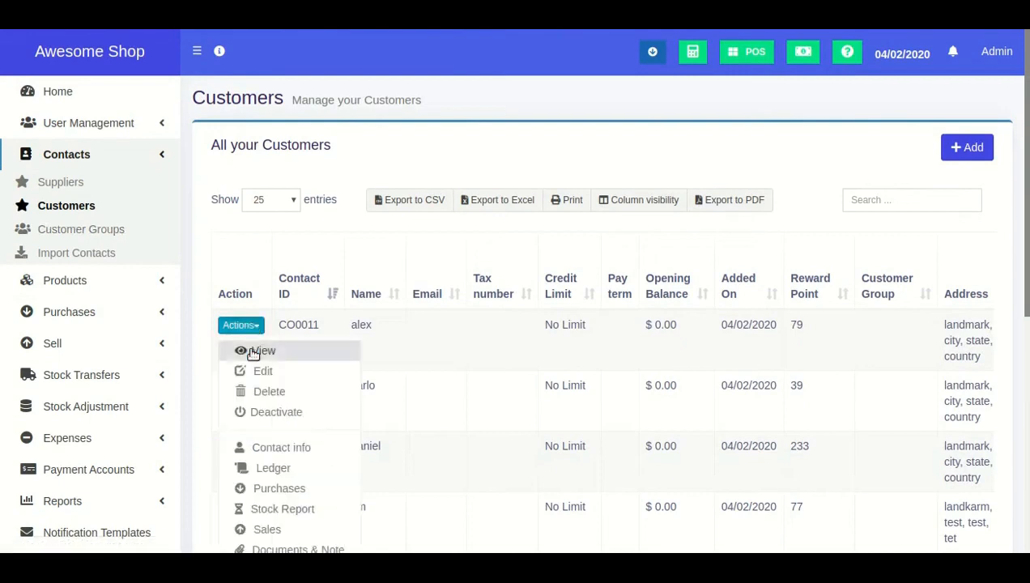
left_click(252, 352)
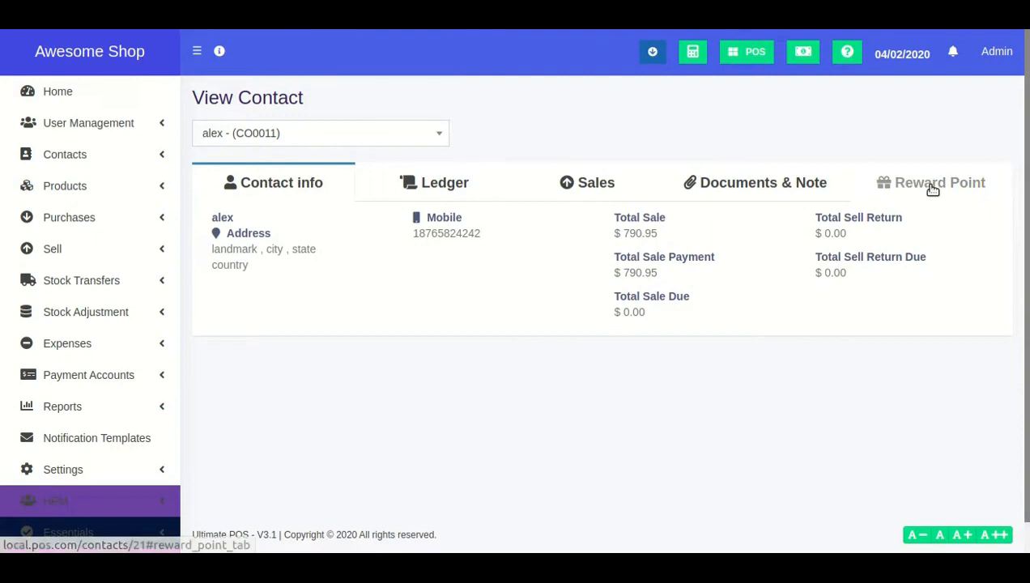
Step: Examine the customer's reward point balance and the points earned and redeemed per invoice
left_click(932, 187)
scroll(761, 223, "down", 1)
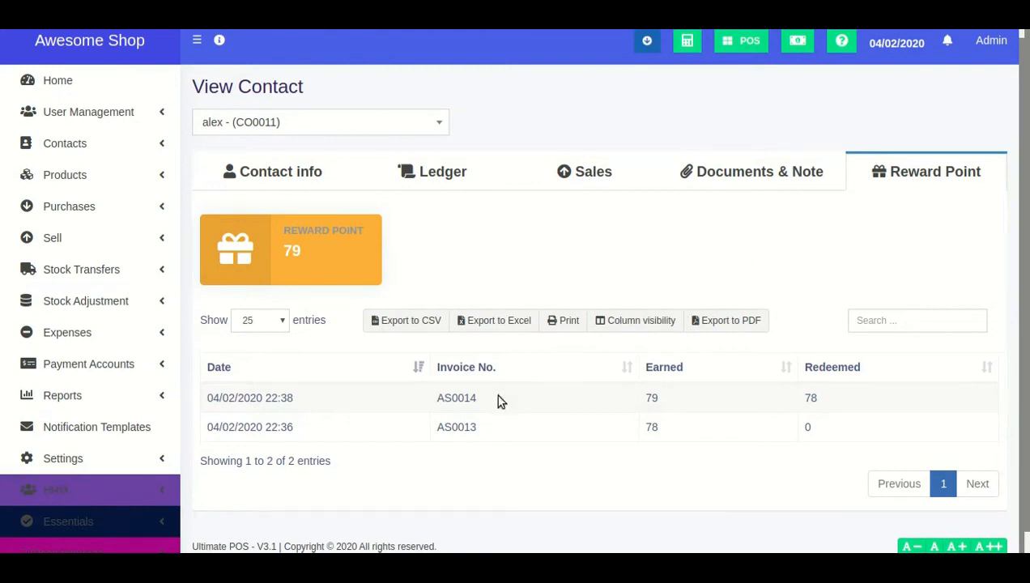
left_click_drag(464, 426, 478, 426)
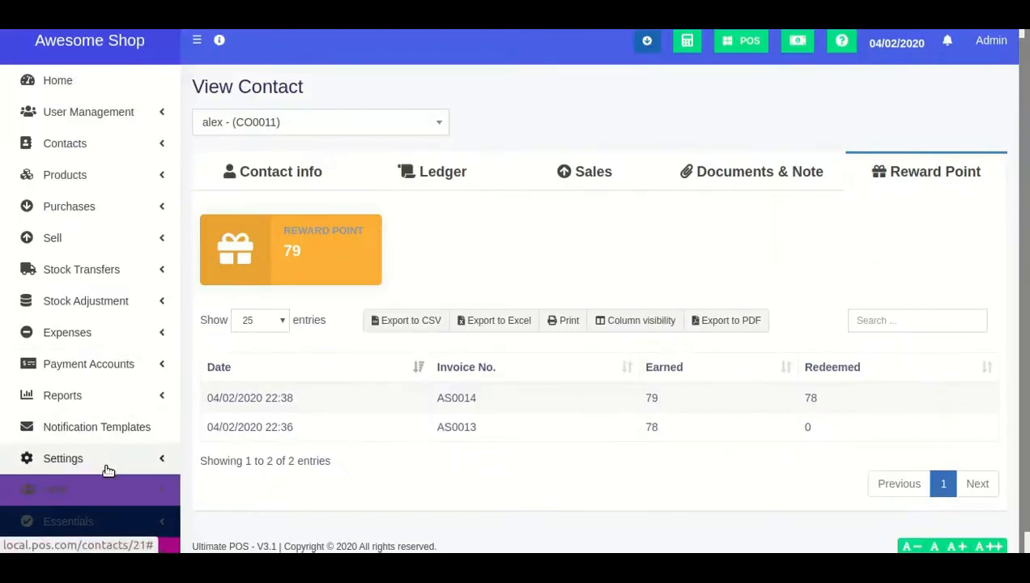
Step: Open the Default invoice layout for editing from the invoice settings
scroll(110, 467, "down", 1)
left_click(99, 437)
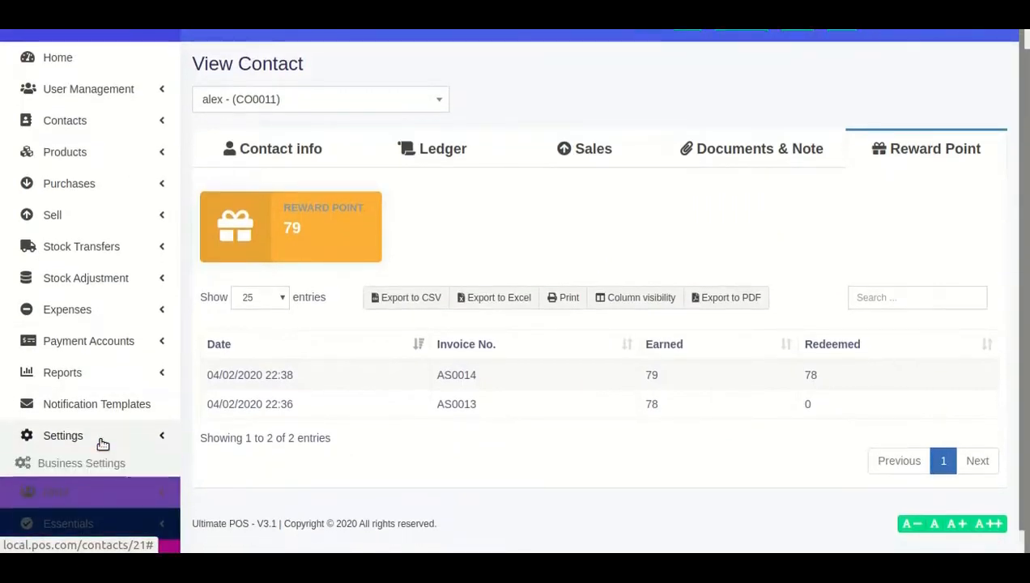
scroll(102, 443, "down", 3)
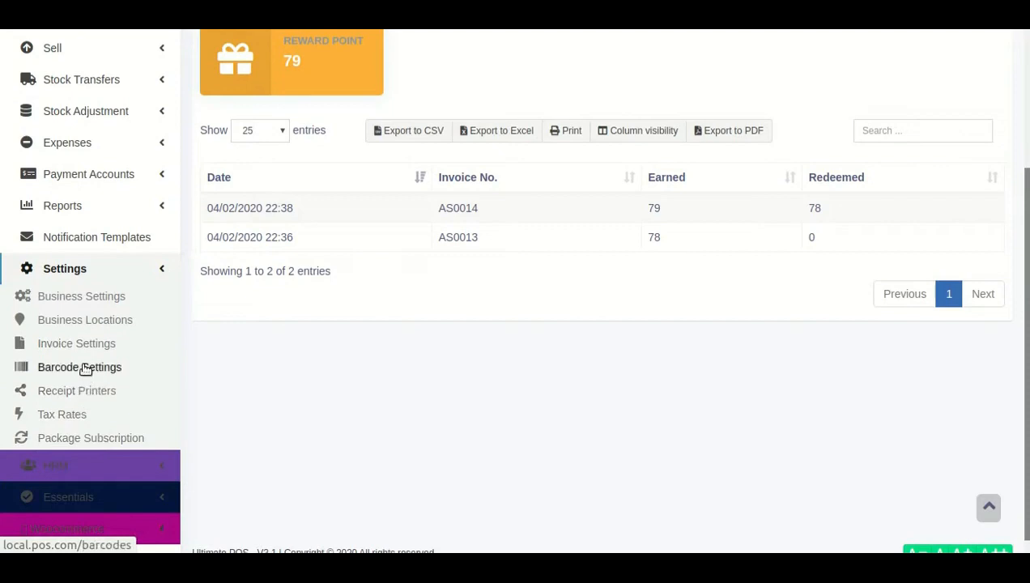
left_click(90, 346)
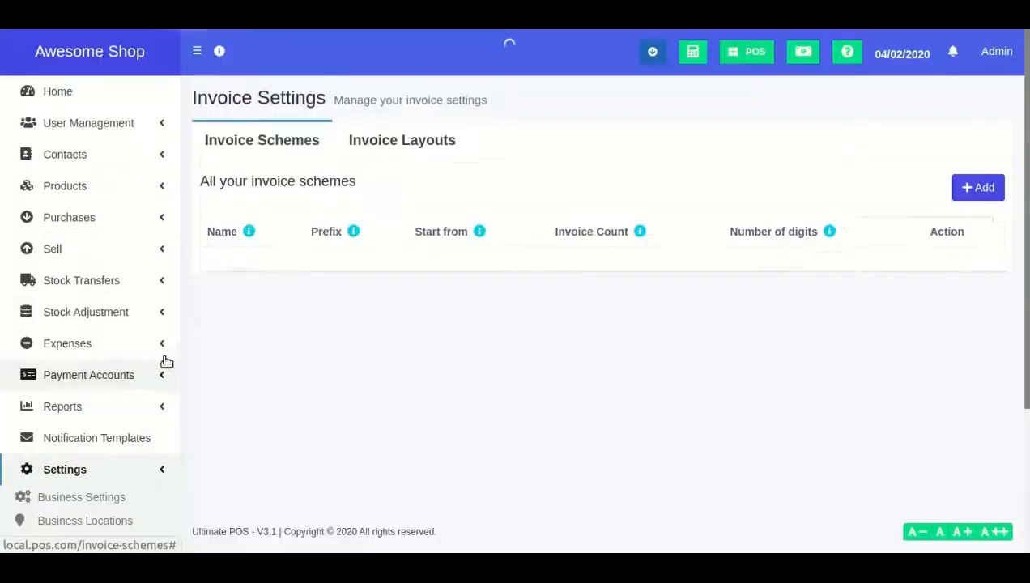
left_click(408, 151)
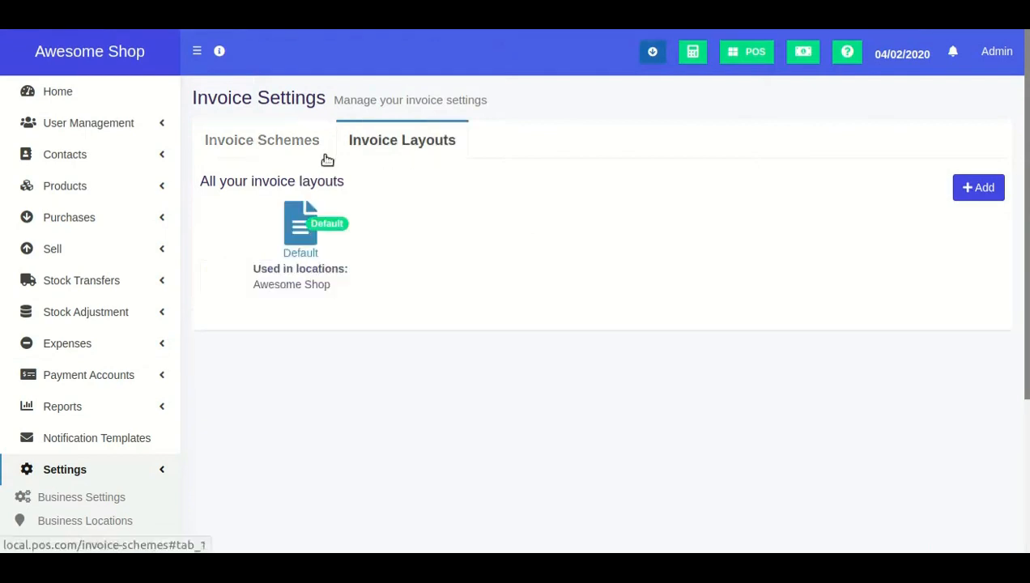
left_click(302, 226)
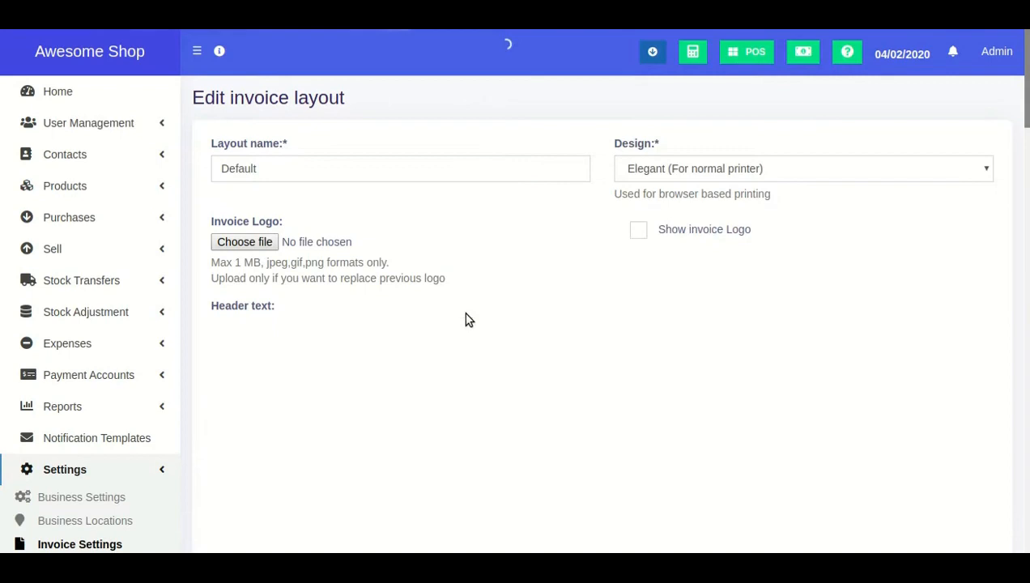
Step: Search the layout page for "rewar" and review the Show reward point option among the customer detail fields, leaving its setting as is
key("ctrl+f")
type("rewar")
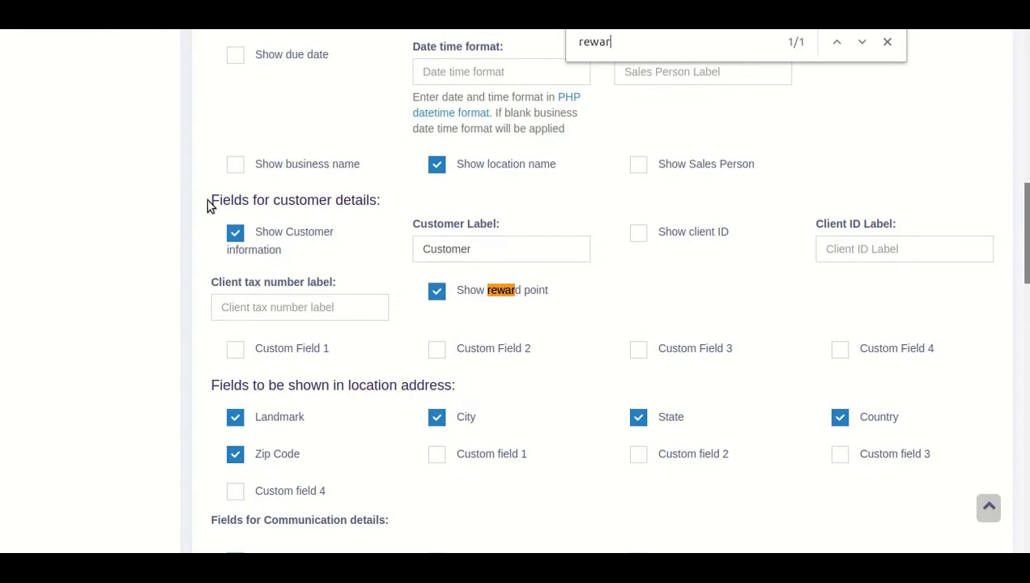
left_click_drag(212, 200, 382, 202)
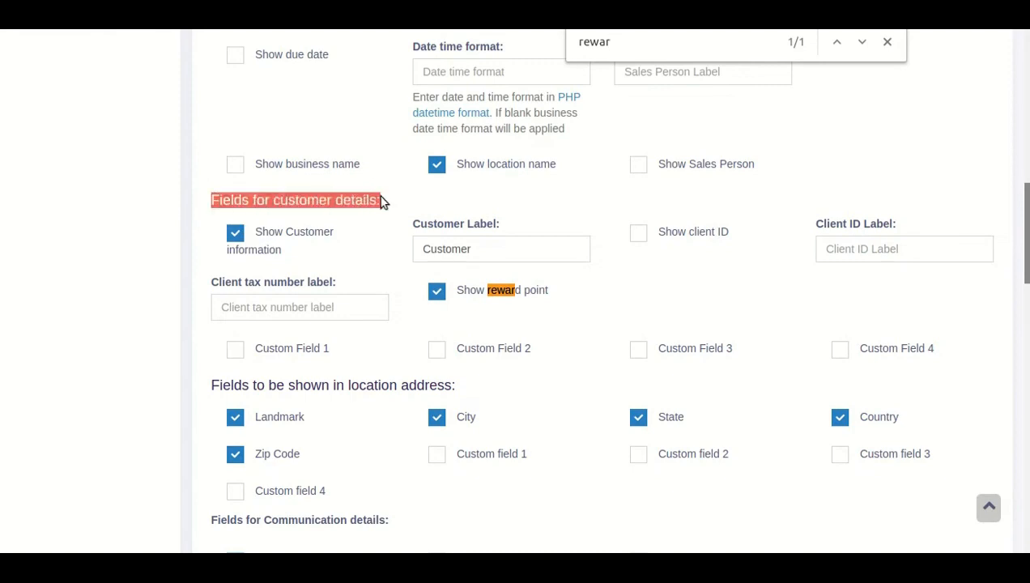
left_click(492, 294)
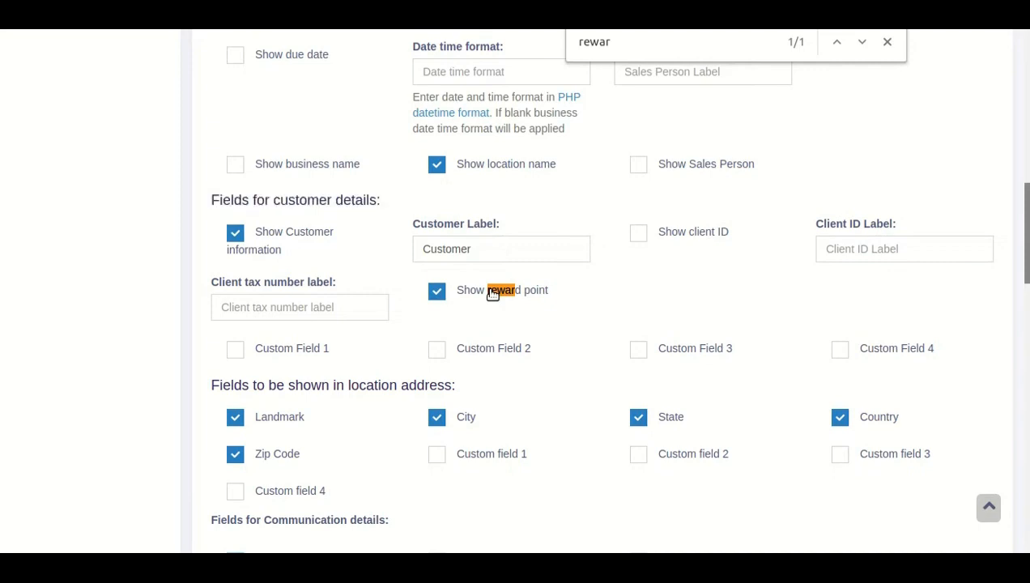
left_click(492, 294)
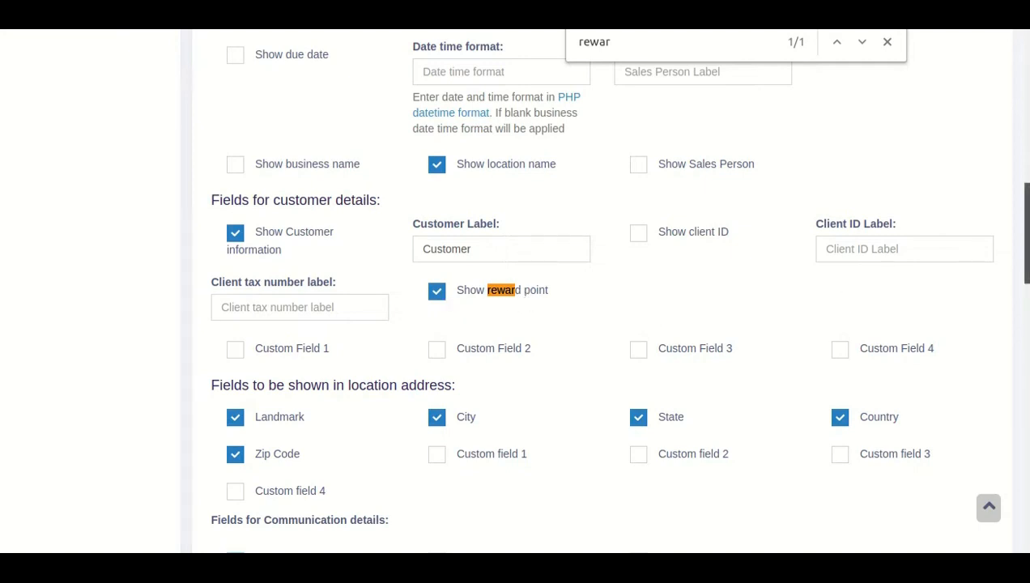
mouse_move(1026, 234)
left_mouse_down()
mouse_move(1027, 503)
mouse_move(1026, 226)
left_mouse_up()
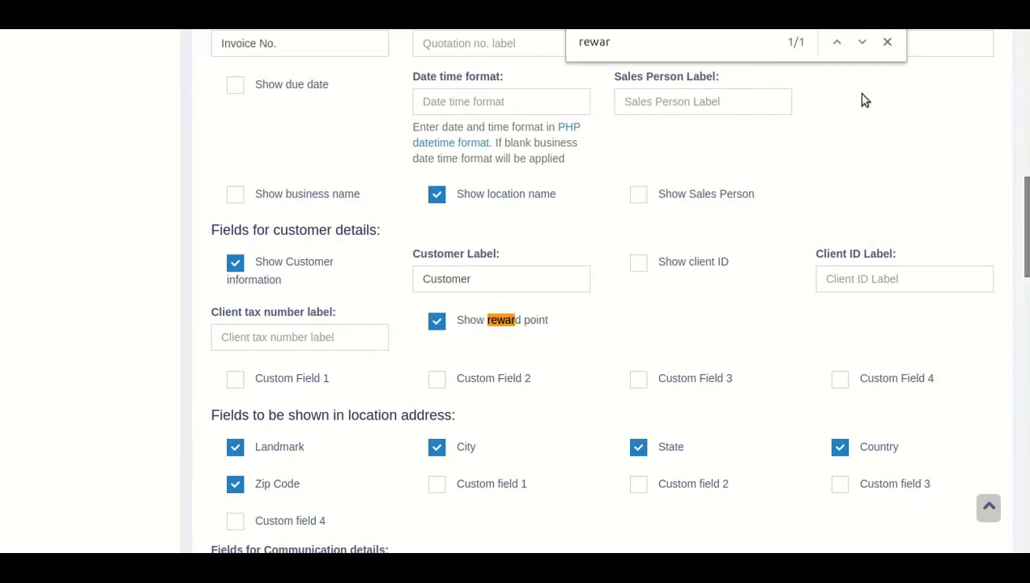
left_click(893, 40)
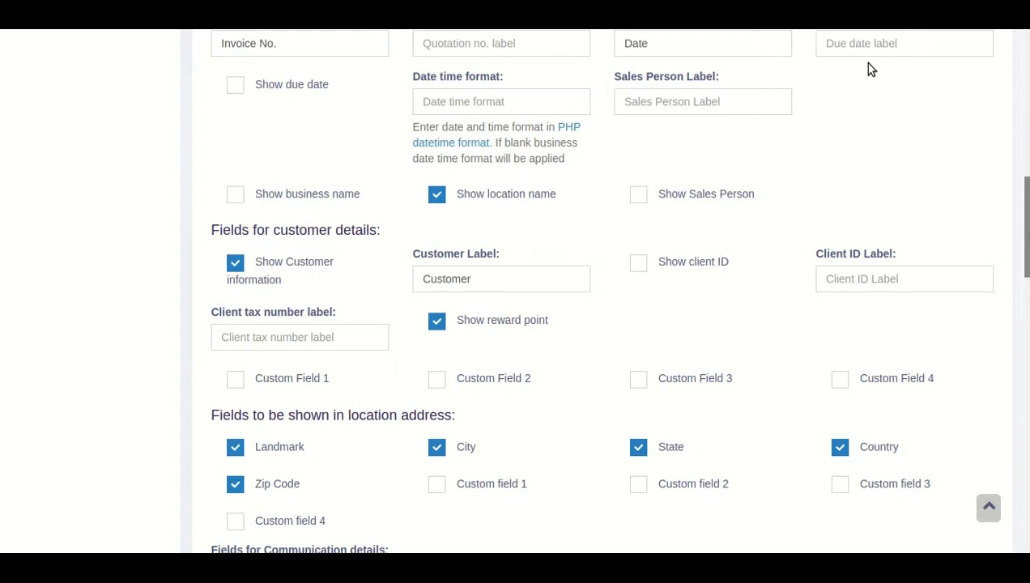
left_click_drag(1026, 208, 1027, 259)
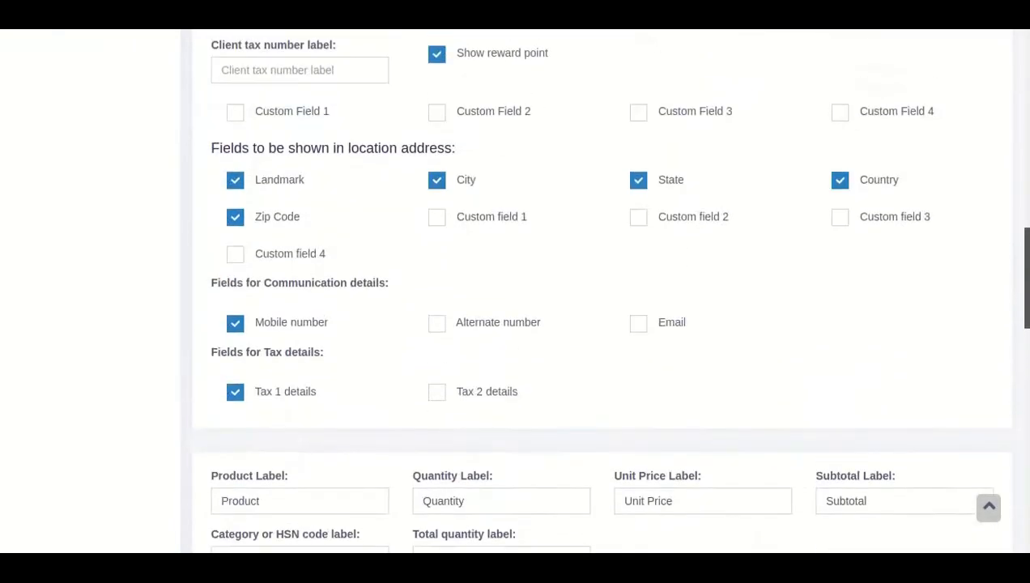